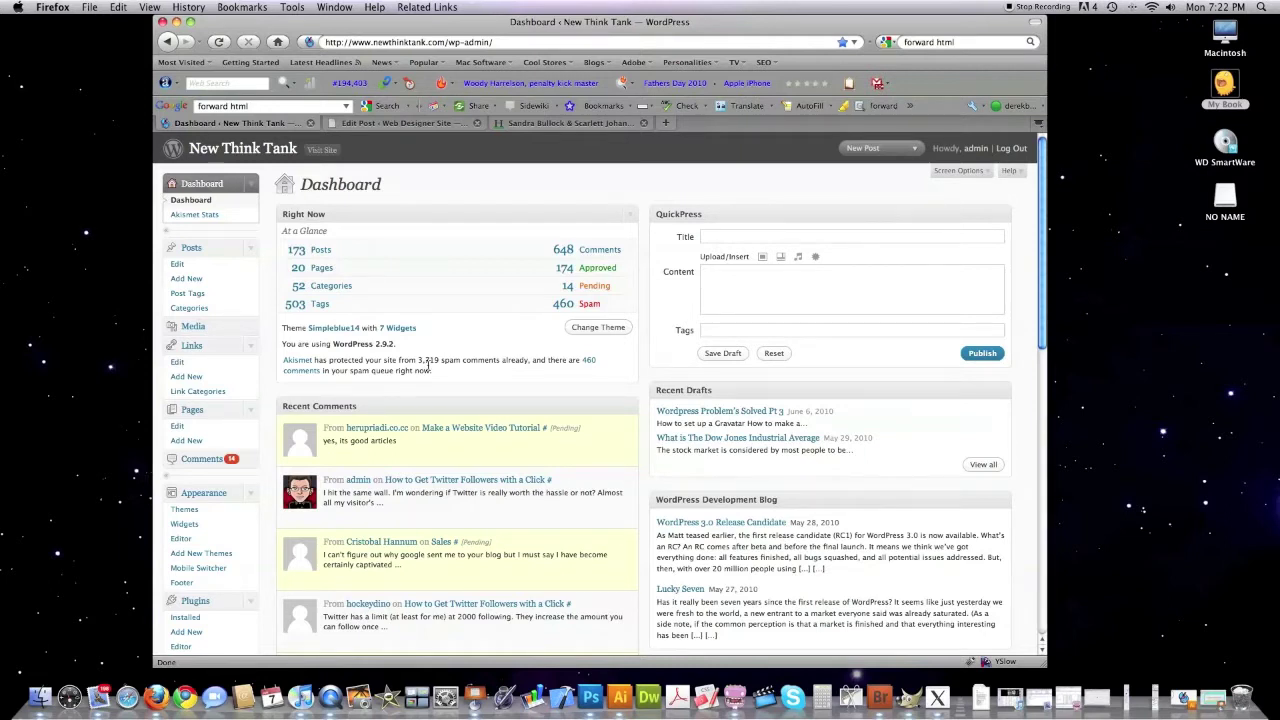
- Check the Front page and Posts page options in Reading settings, leaving both unchanged
scroll(214, 290, "down", 10)
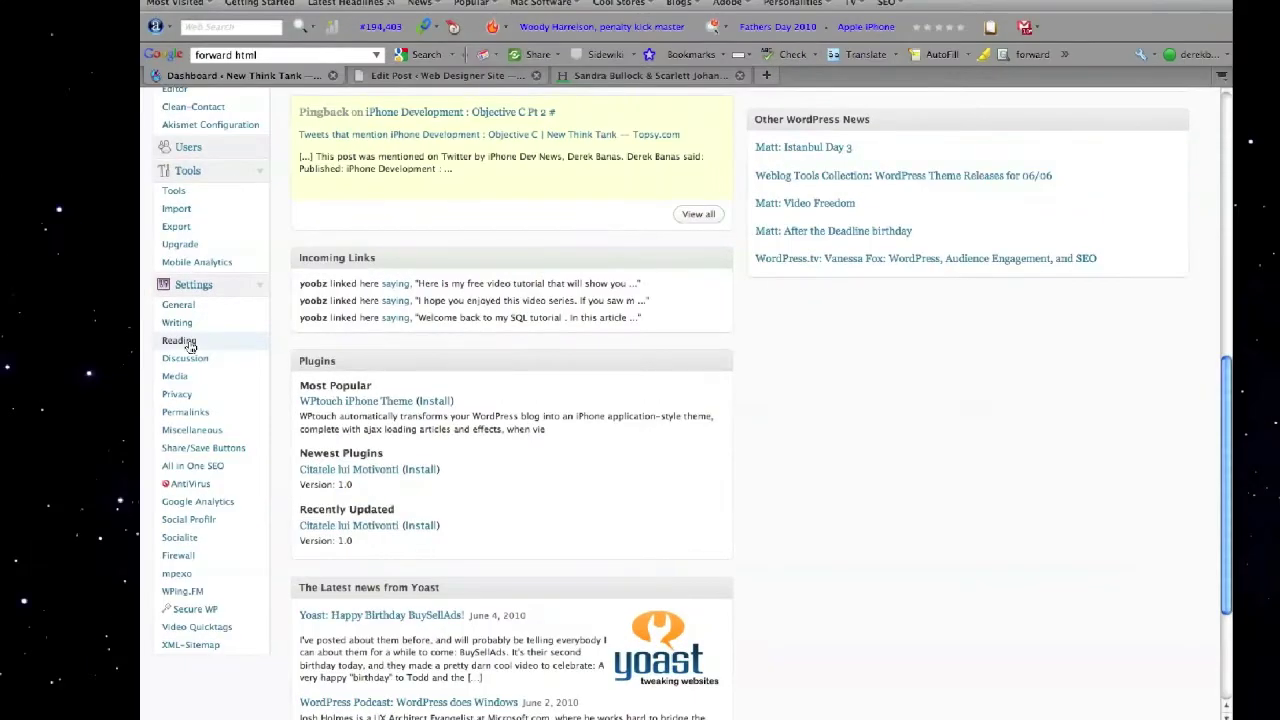
left_click(186, 341)
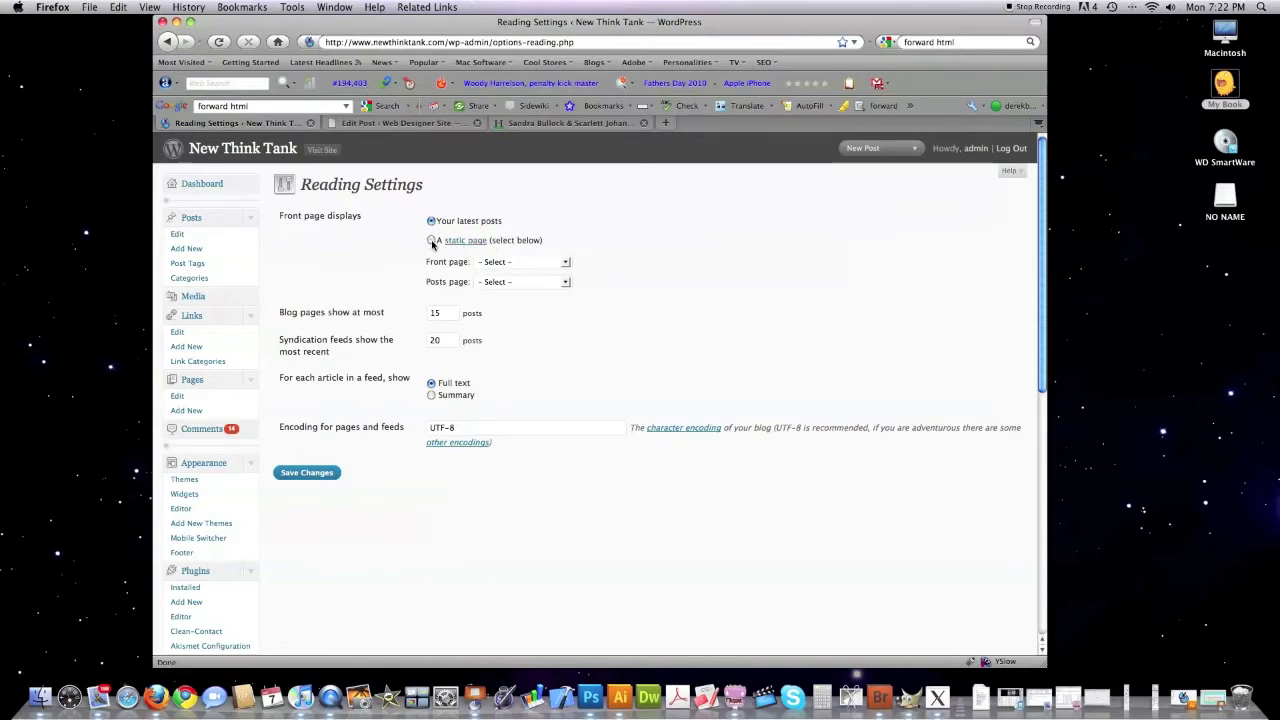
left_click(516, 262)
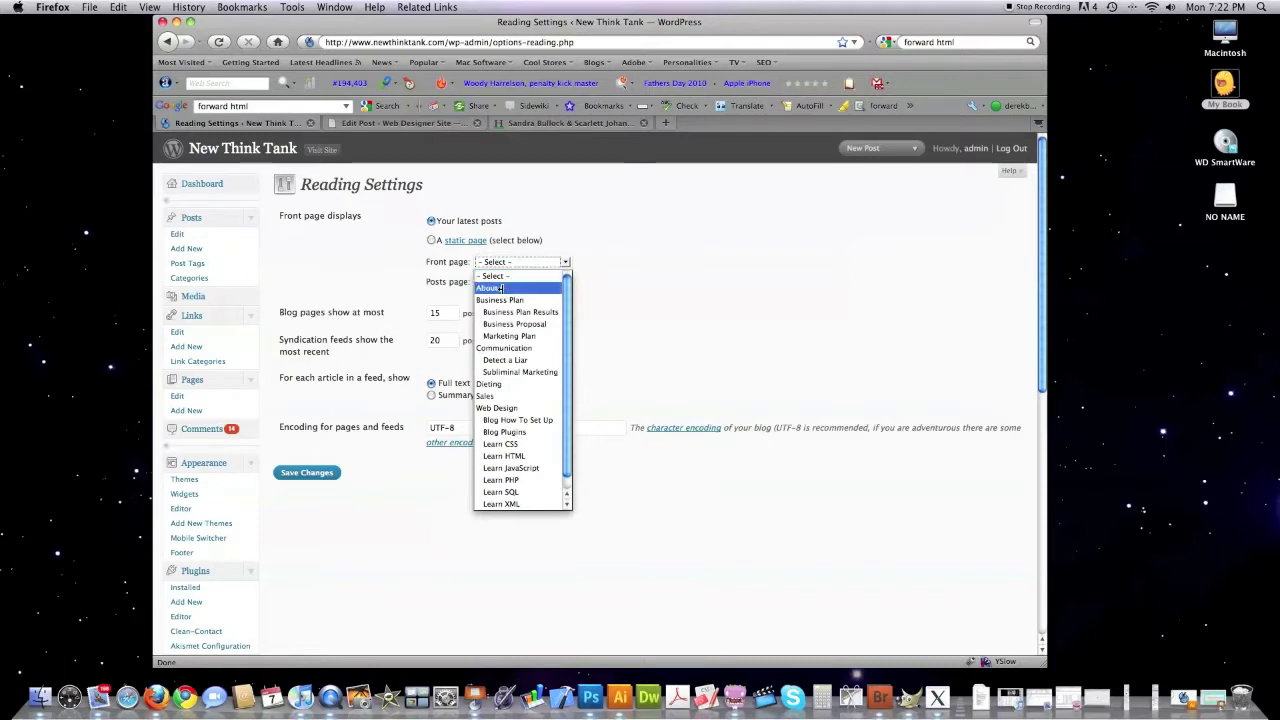
left_click(649, 253)
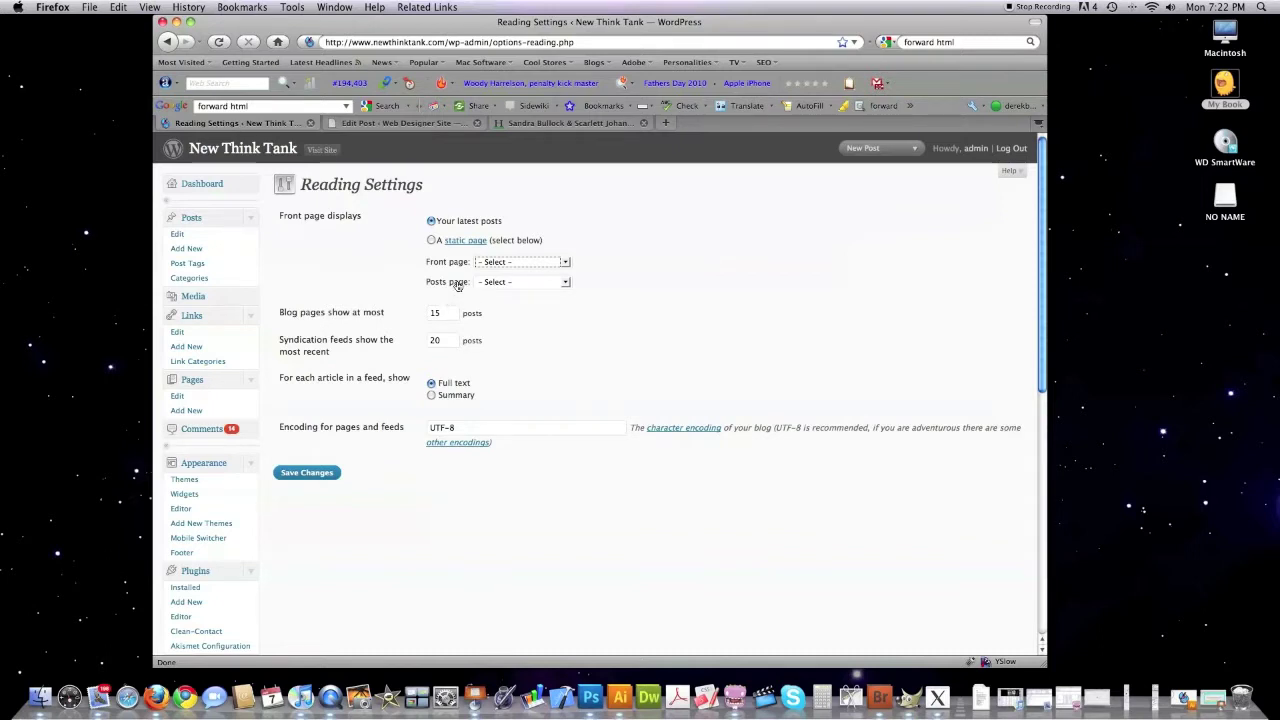
left_click(565, 281)
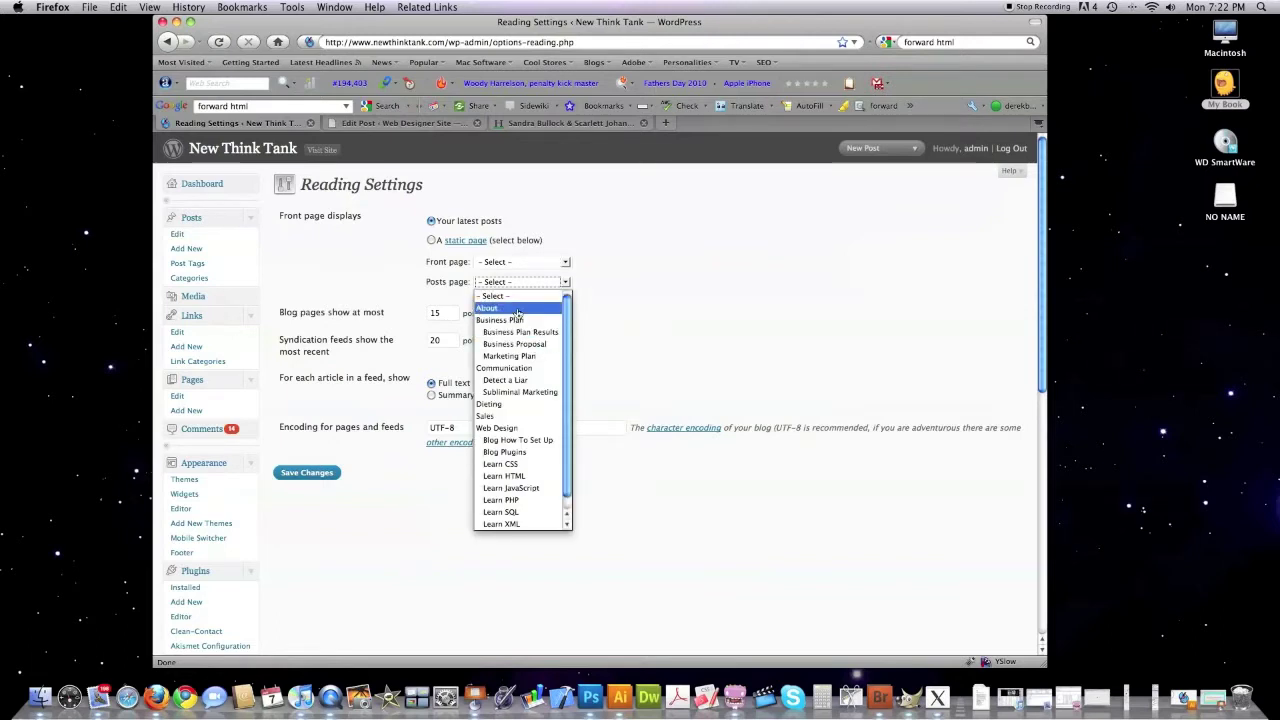
left_click(610, 284)
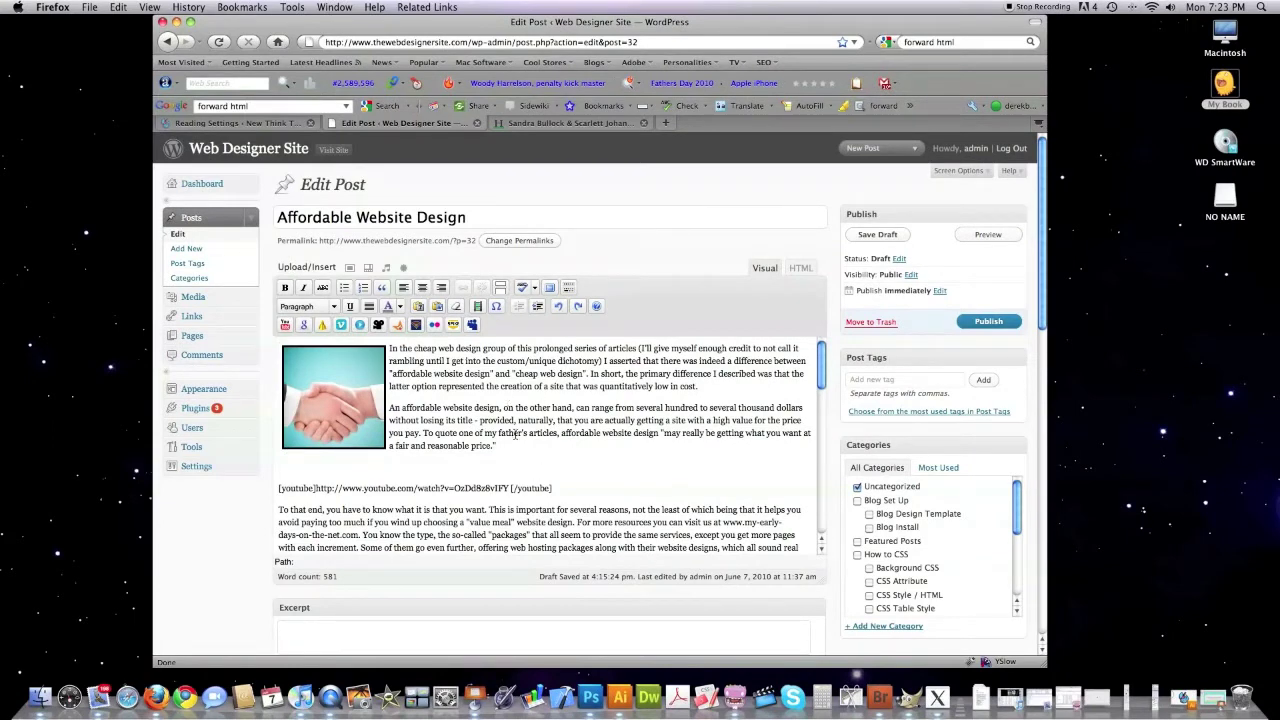
- Add a More tag on a new line after 'reasonable price.' and preview the post
scroll(517, 400, "down", 5)
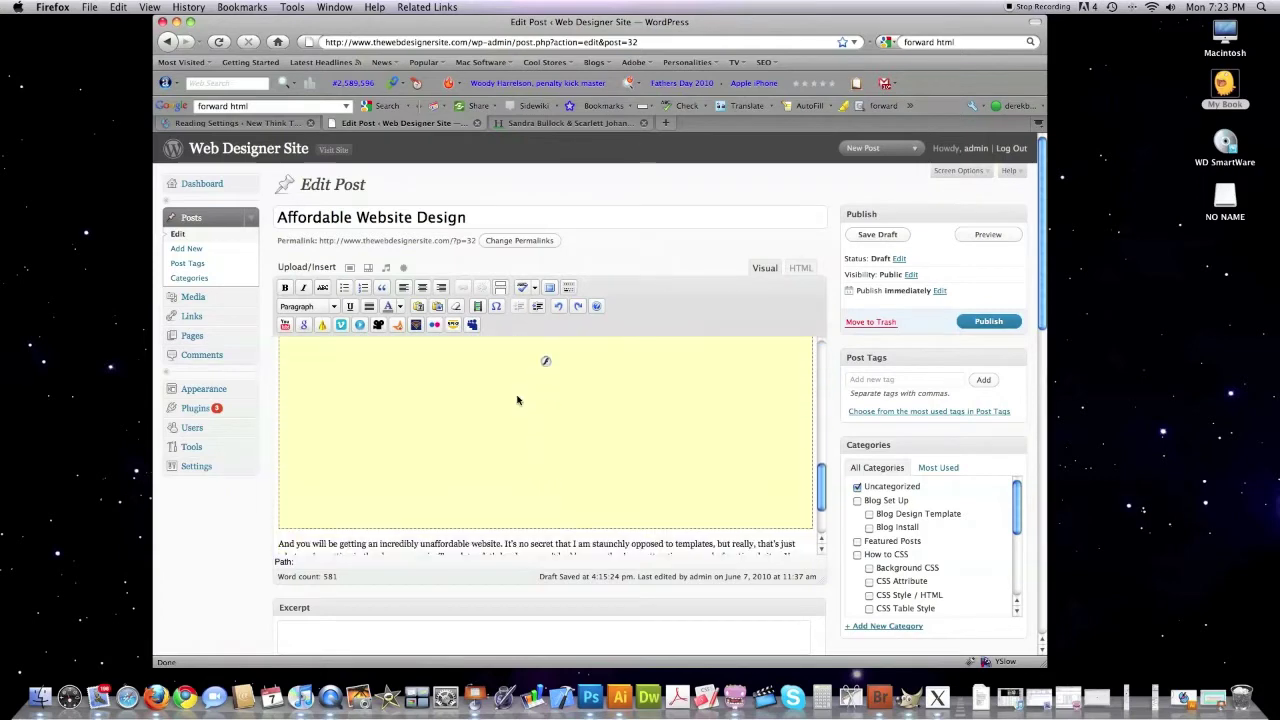
scroll(517, 400, "up", 4)
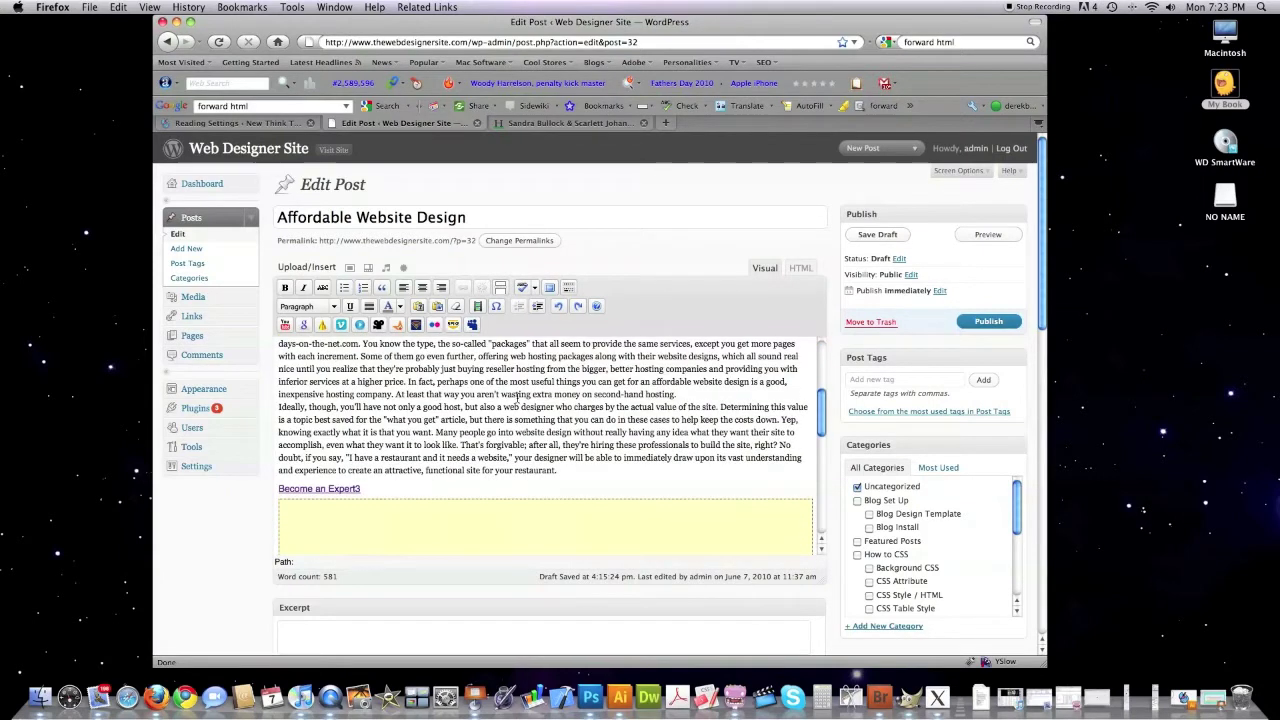
scroll(600, 400, "up", 5)
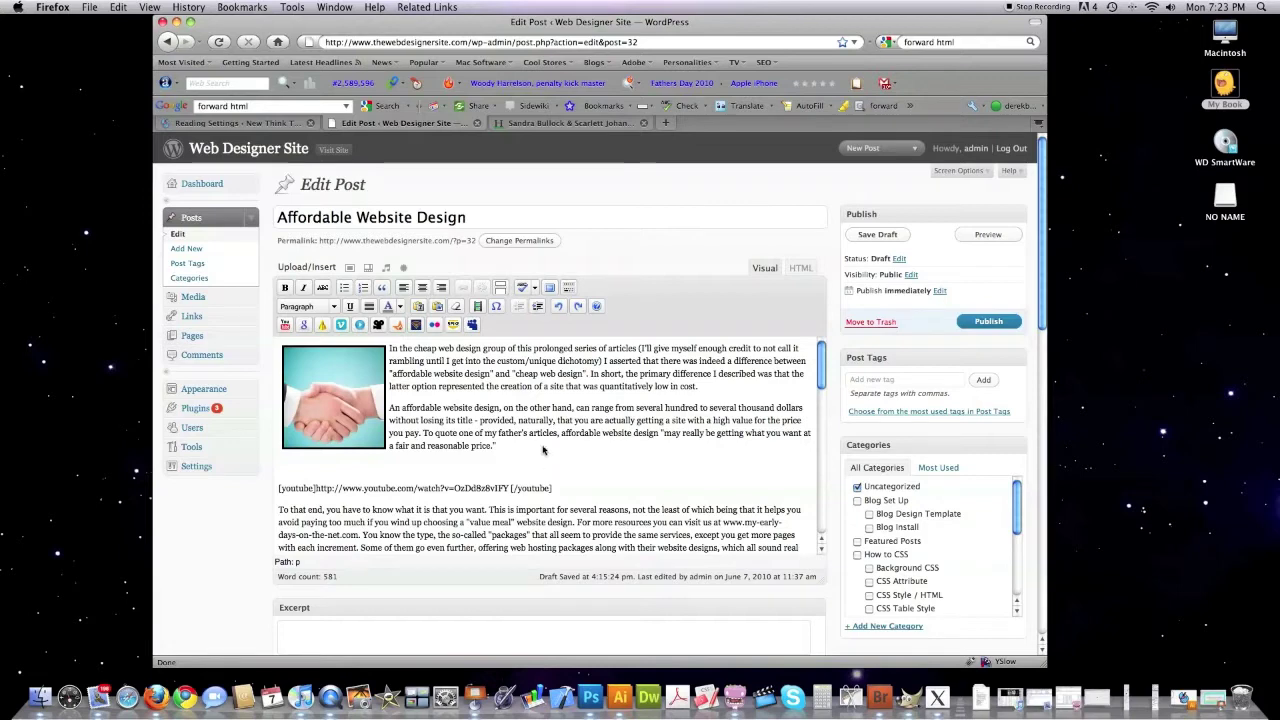
left_click(543, 450)
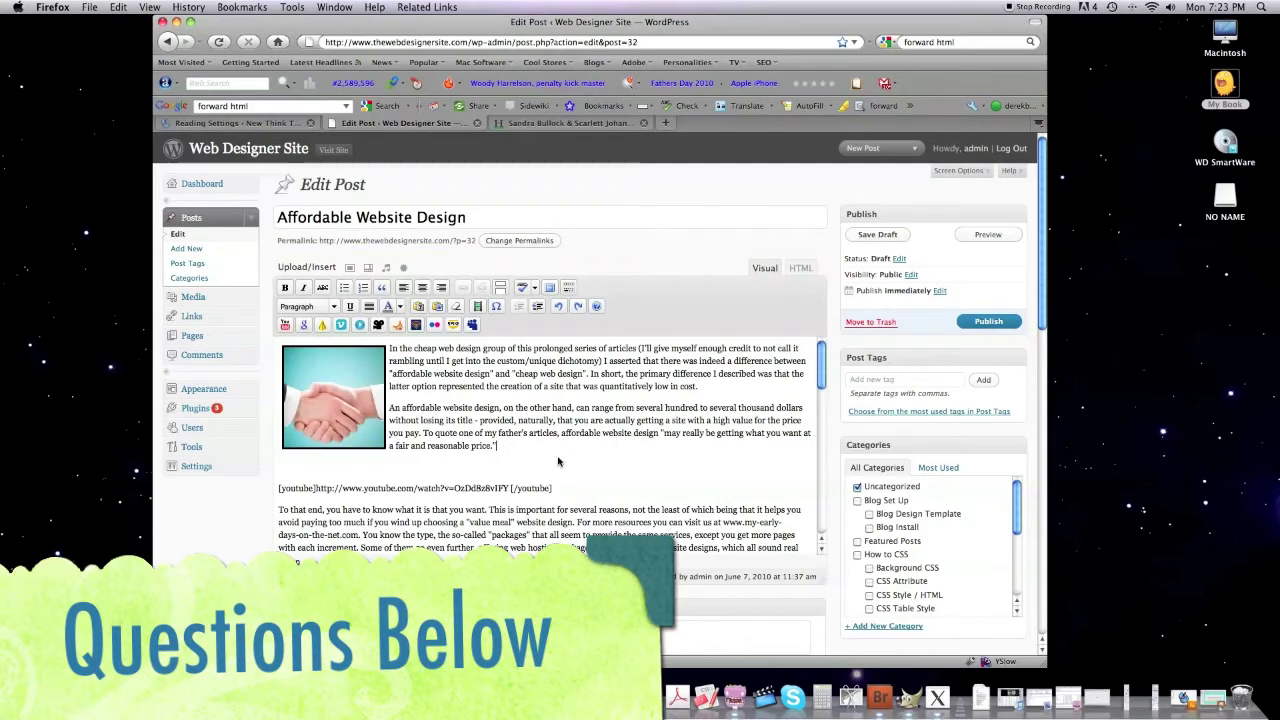
key("Return")
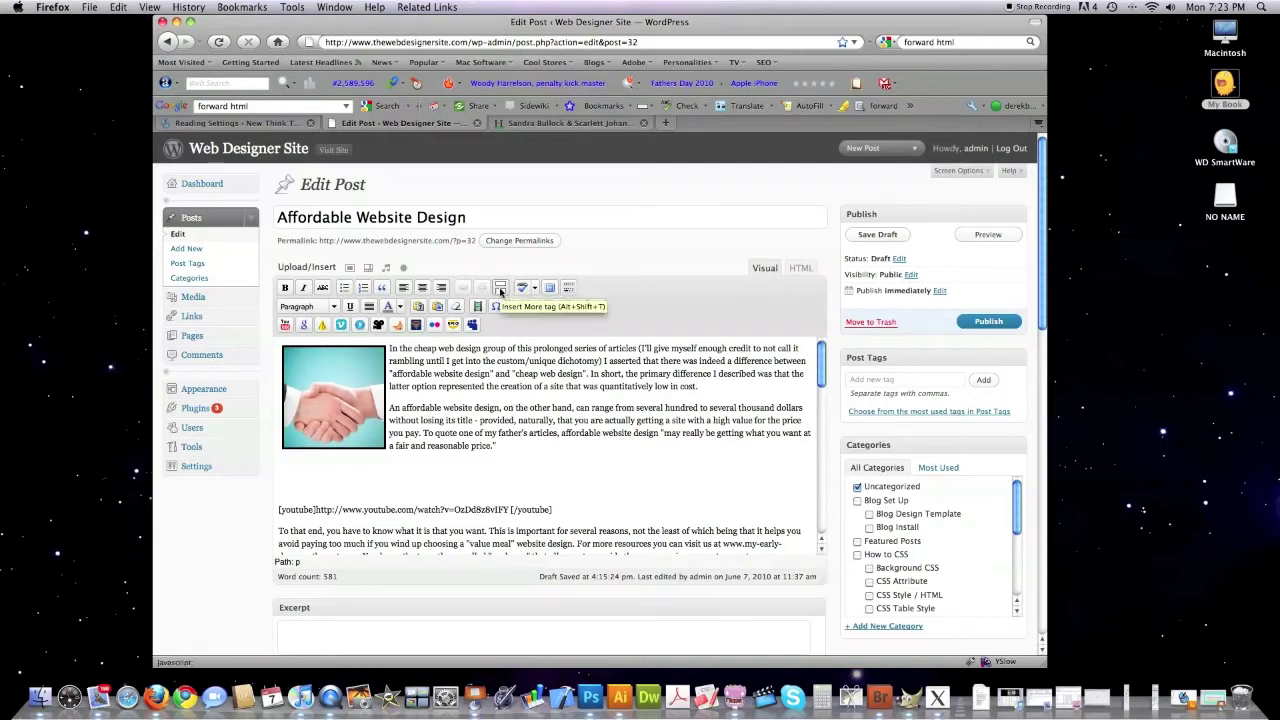
left_click(500, 291)
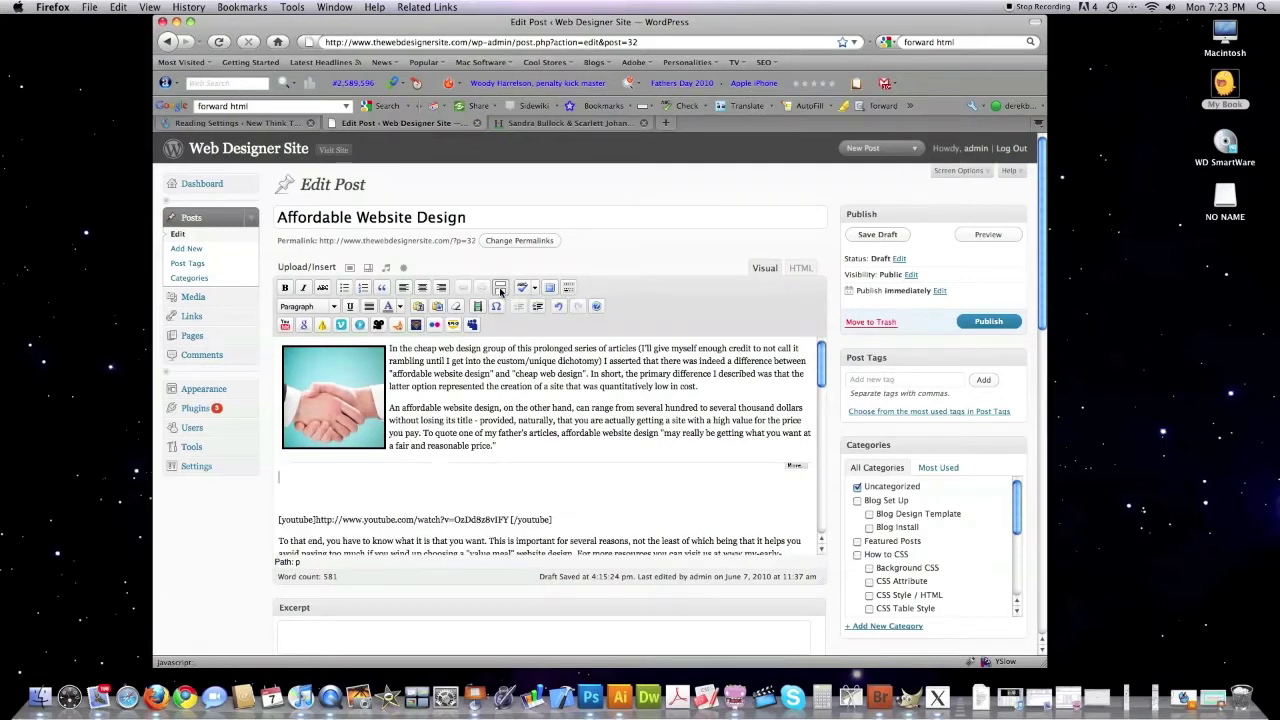
left_click(960, 237)
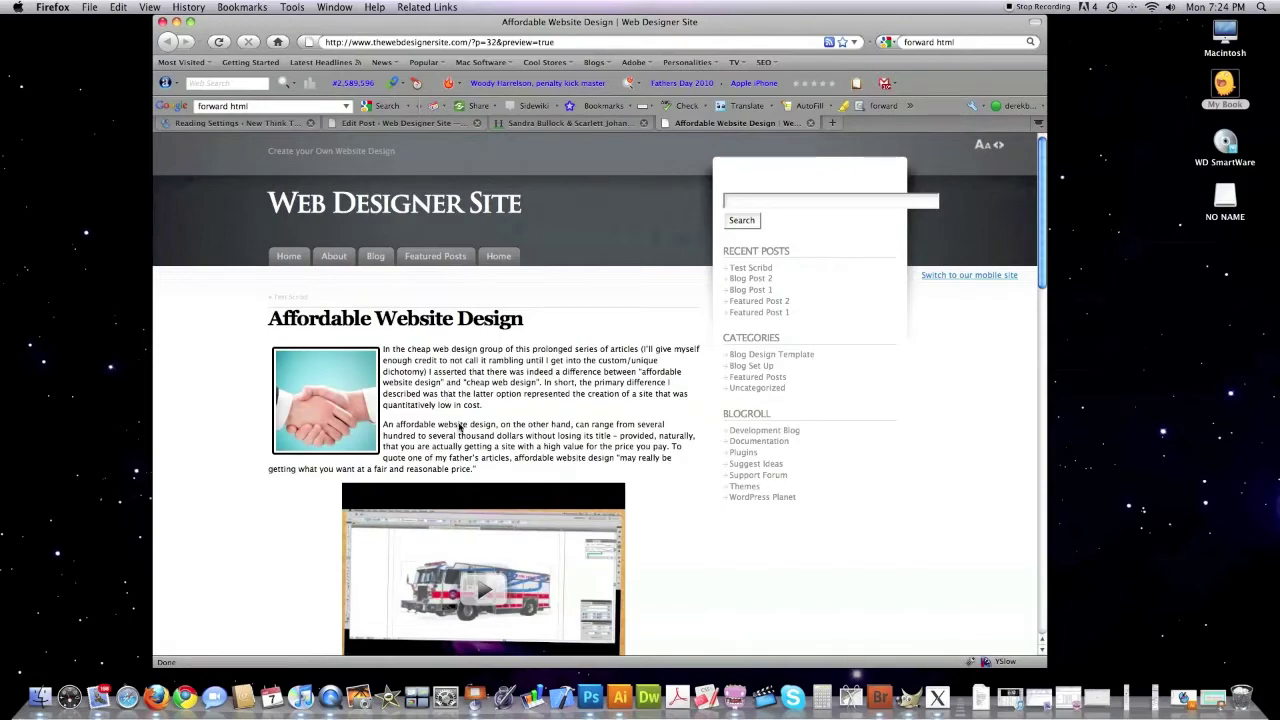
- Look over the post preview, then go to the site's home page
scroll(476, 369, "down", 15)
scroll(560, 365, "up", 15)
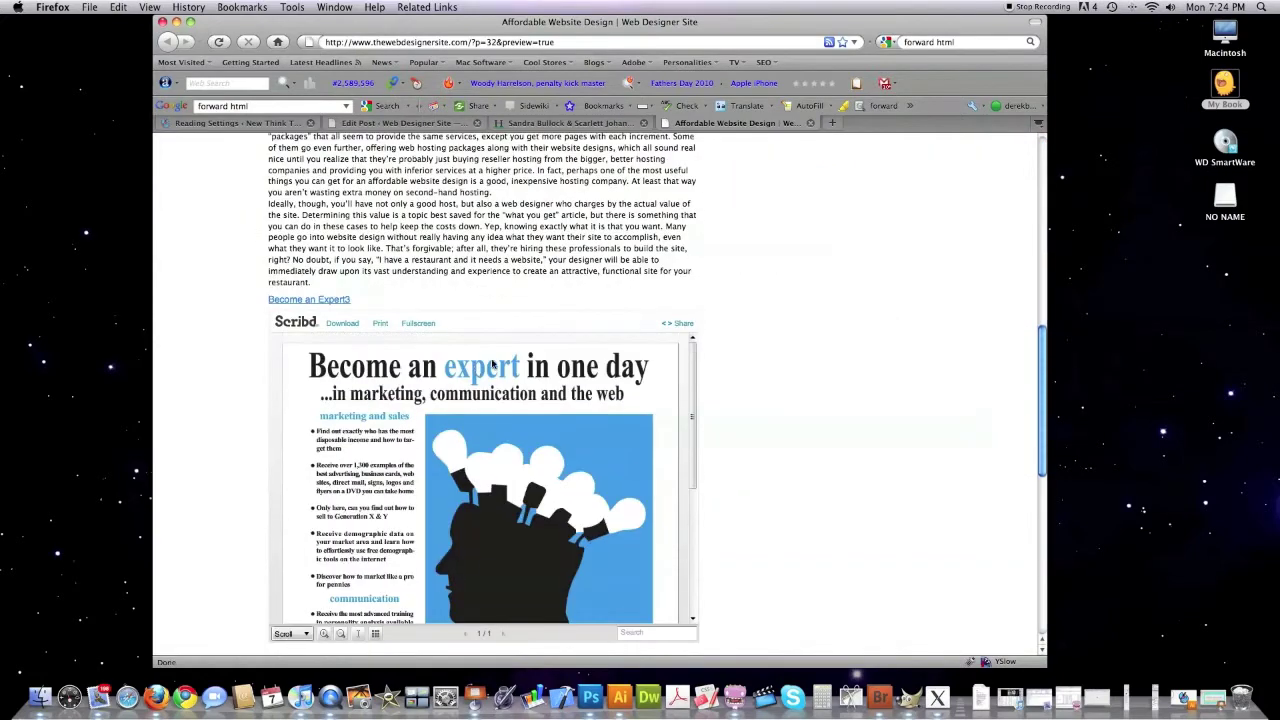
left_click(289, 258)
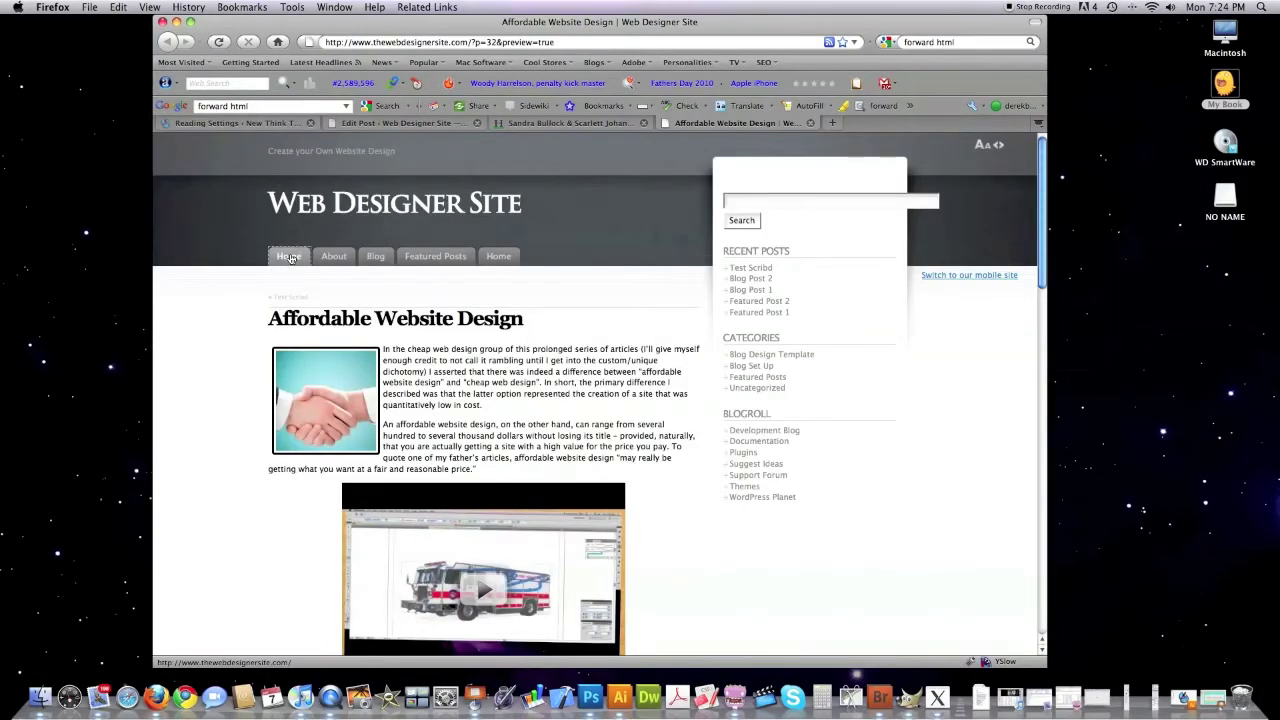
- Browse the New Think Tank homepage posts, then return to the Affordable Website Design editor
scroll(480, 448, "down", 3)
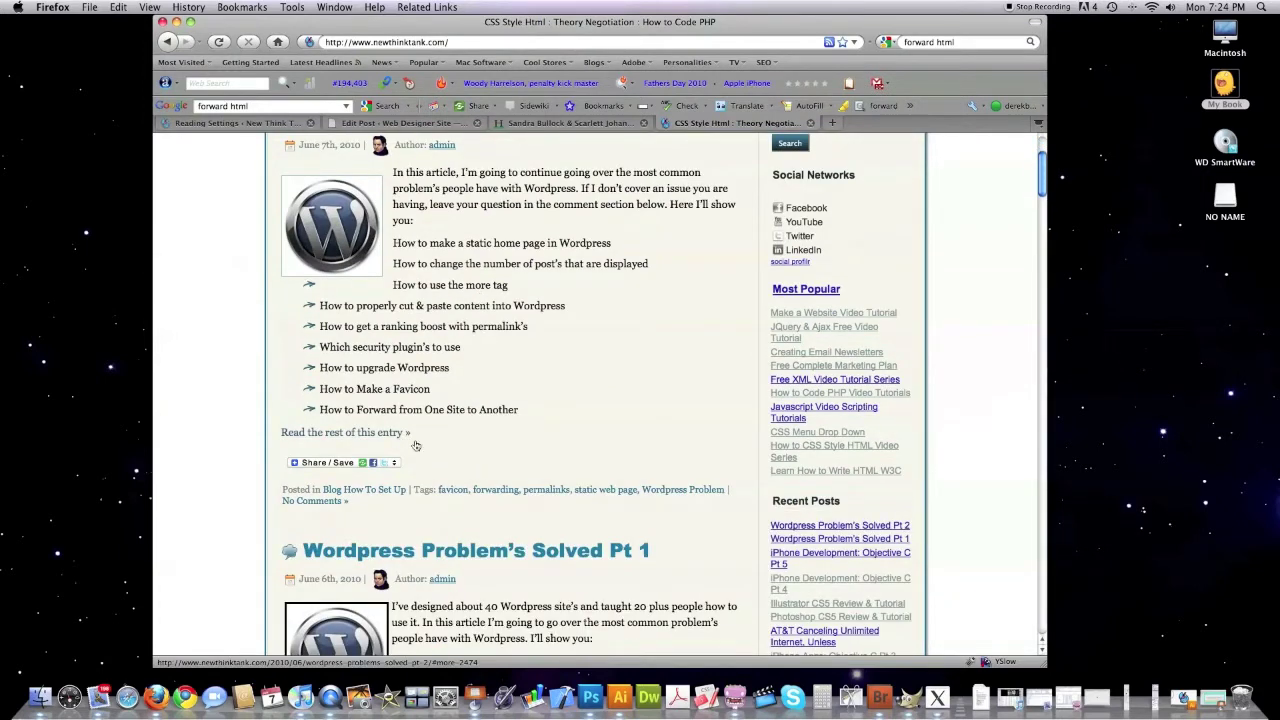
scroll(221, 447, "down", 7)
scroll(221, 447, "down", 6)
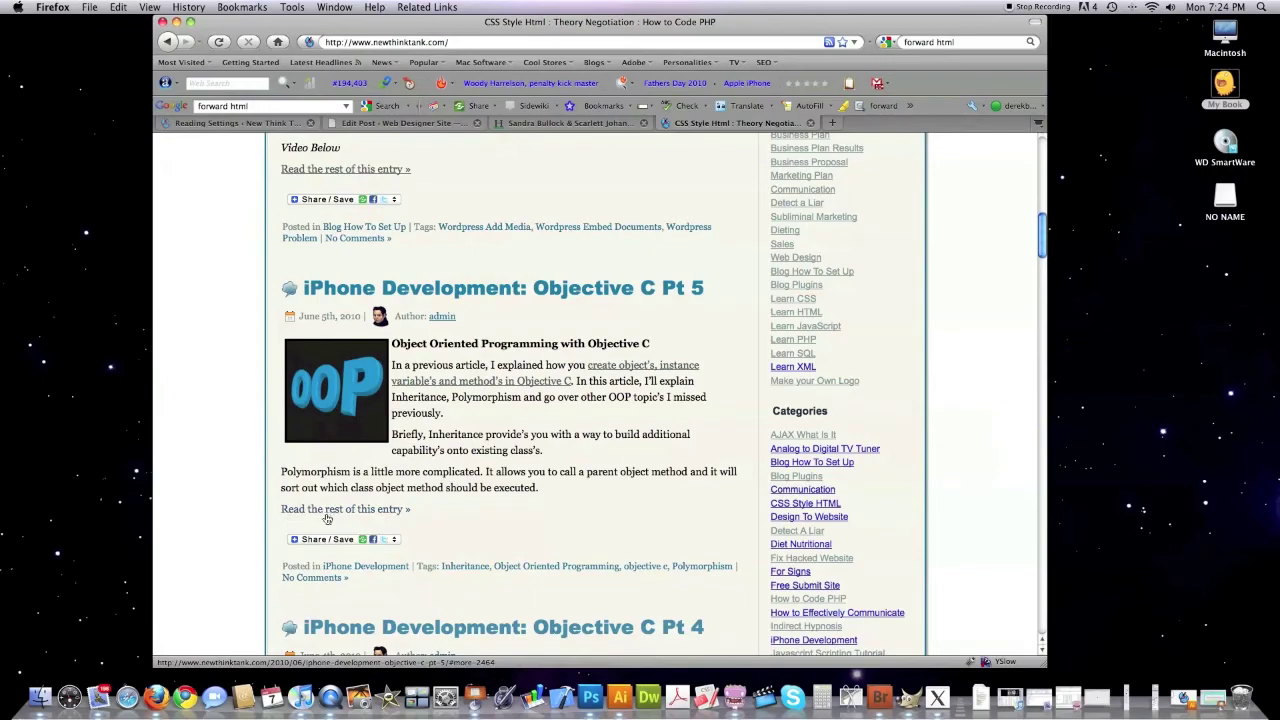
left_click(408, 515)
scroll(510, 398, "up", 8)
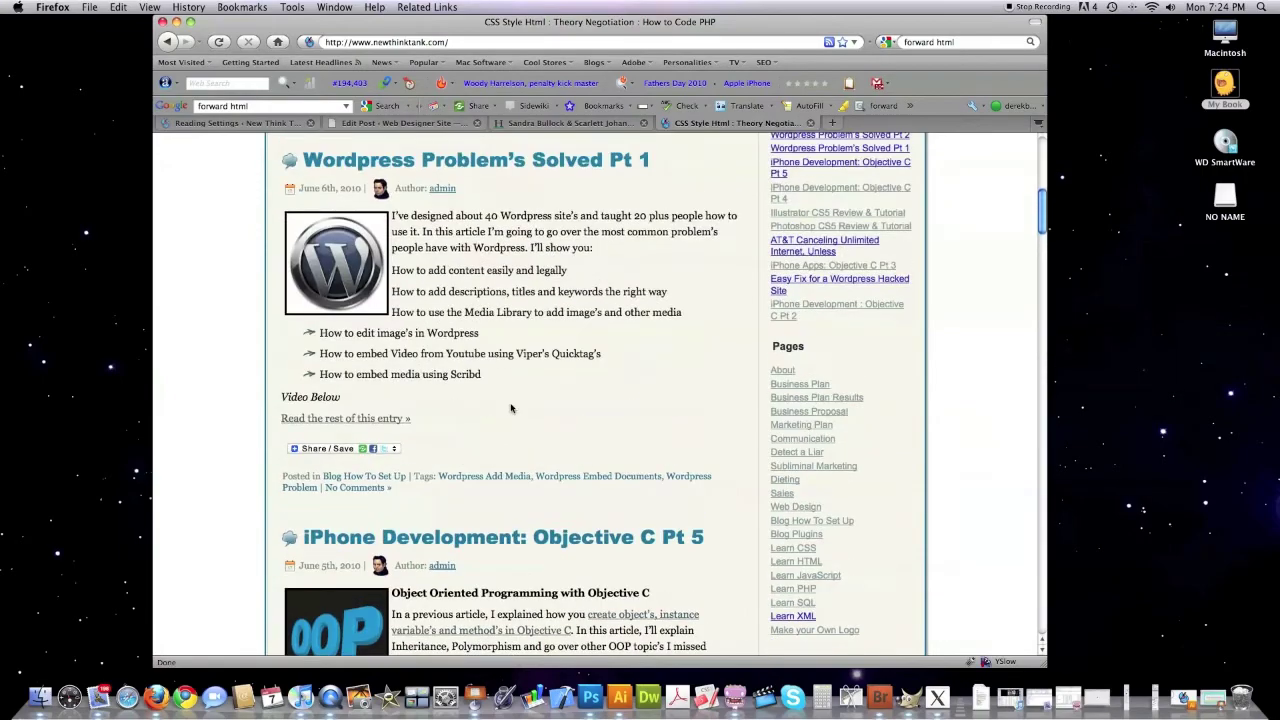
scroll(510, 405, "down", 10)
scroll(510, 408, "down", 2)
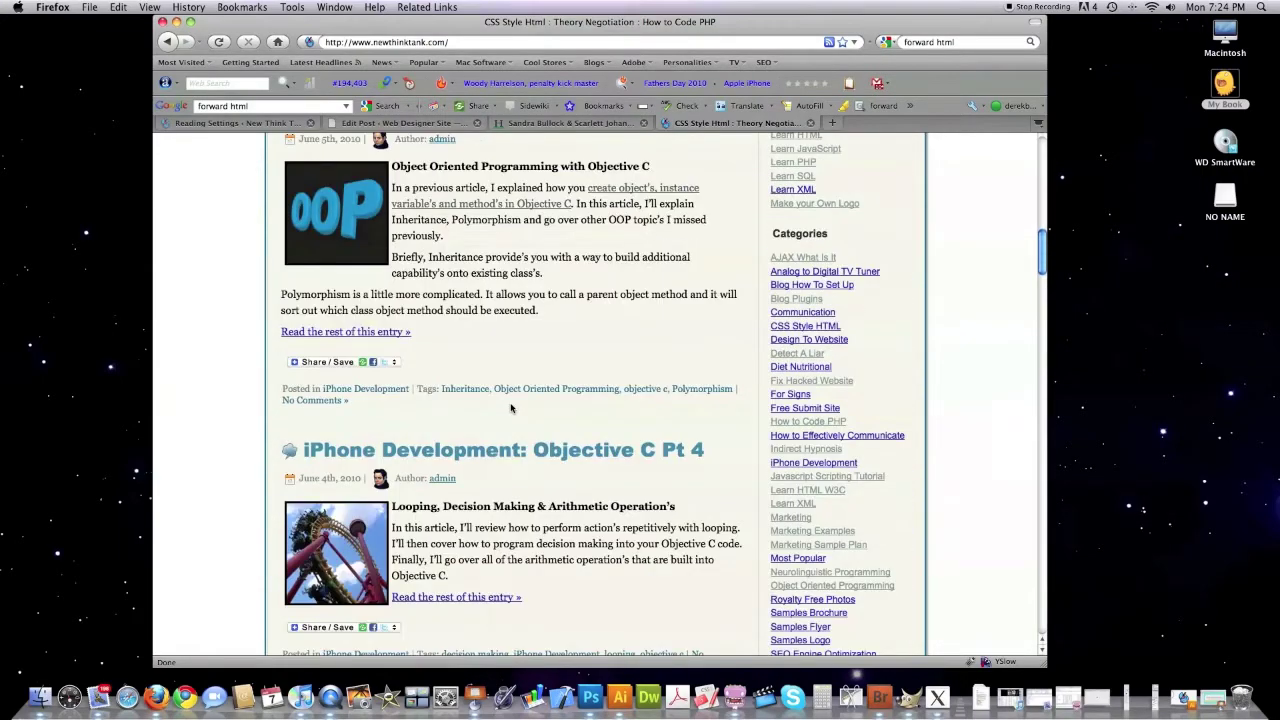
scroll(510, 408, "down", 3)
scroll(510, 408, "up", 12)
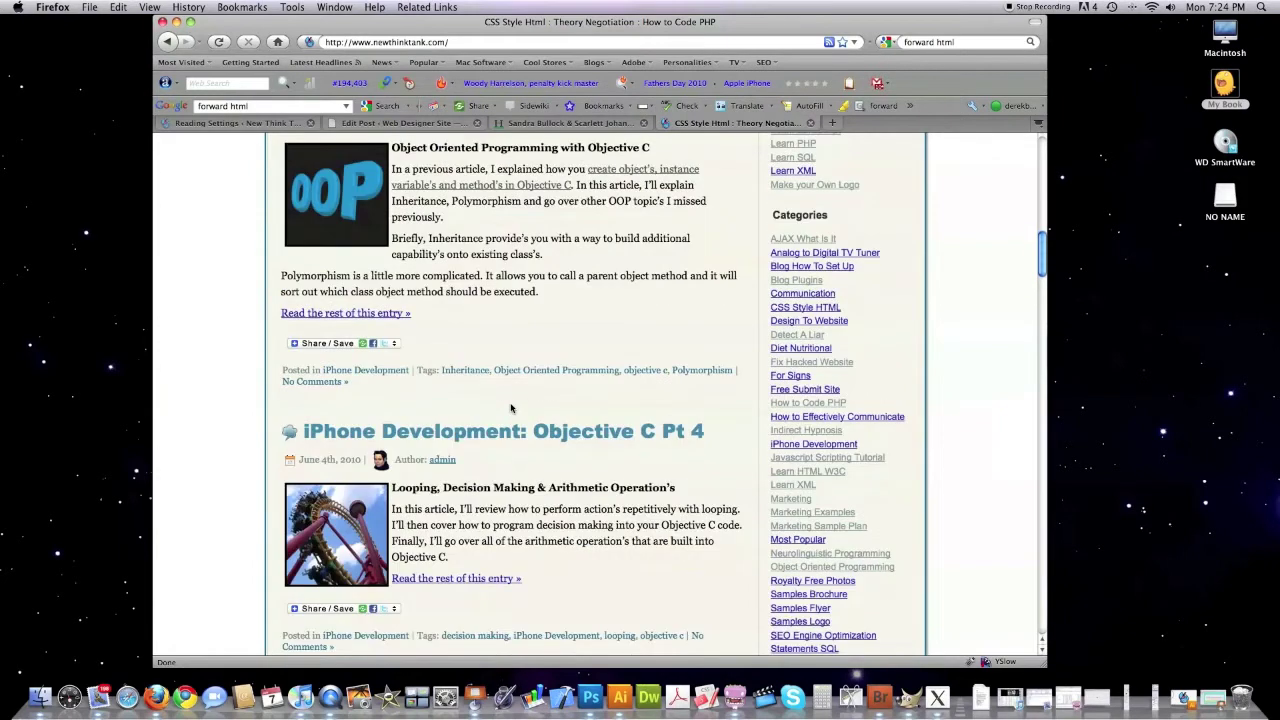
scroll(510, 408, "up", 1)
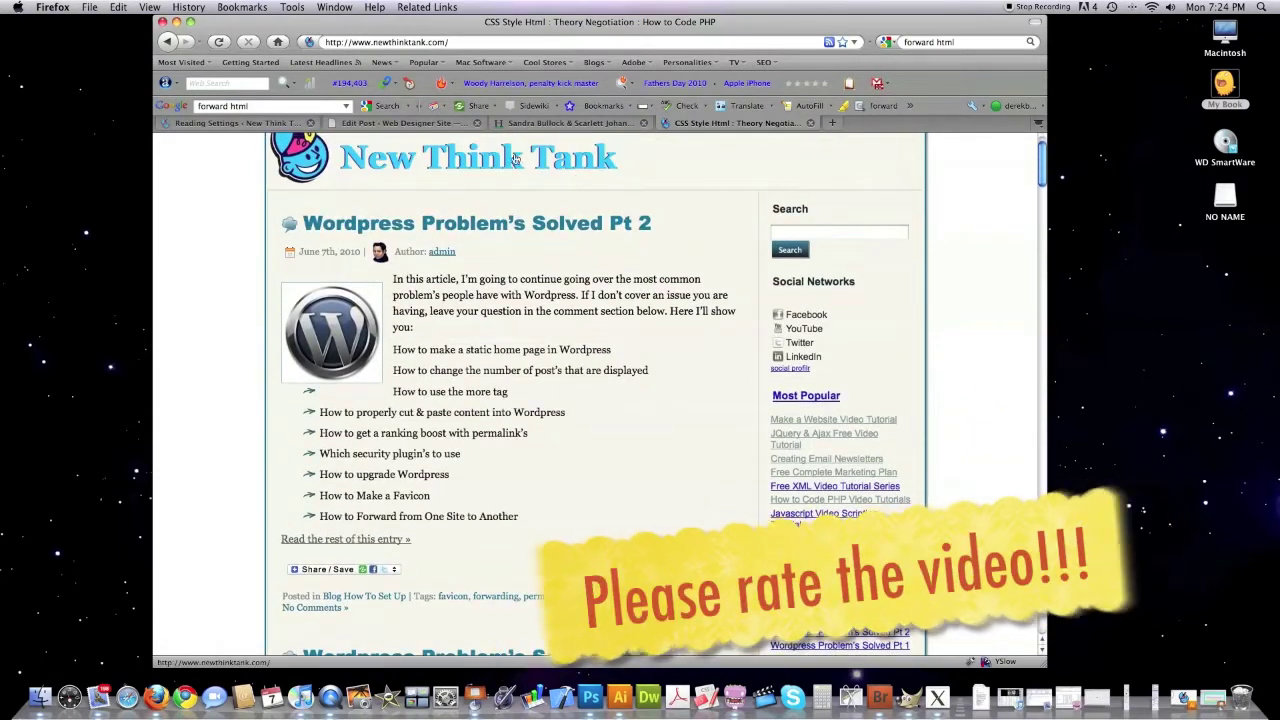
left_click(398, 123)
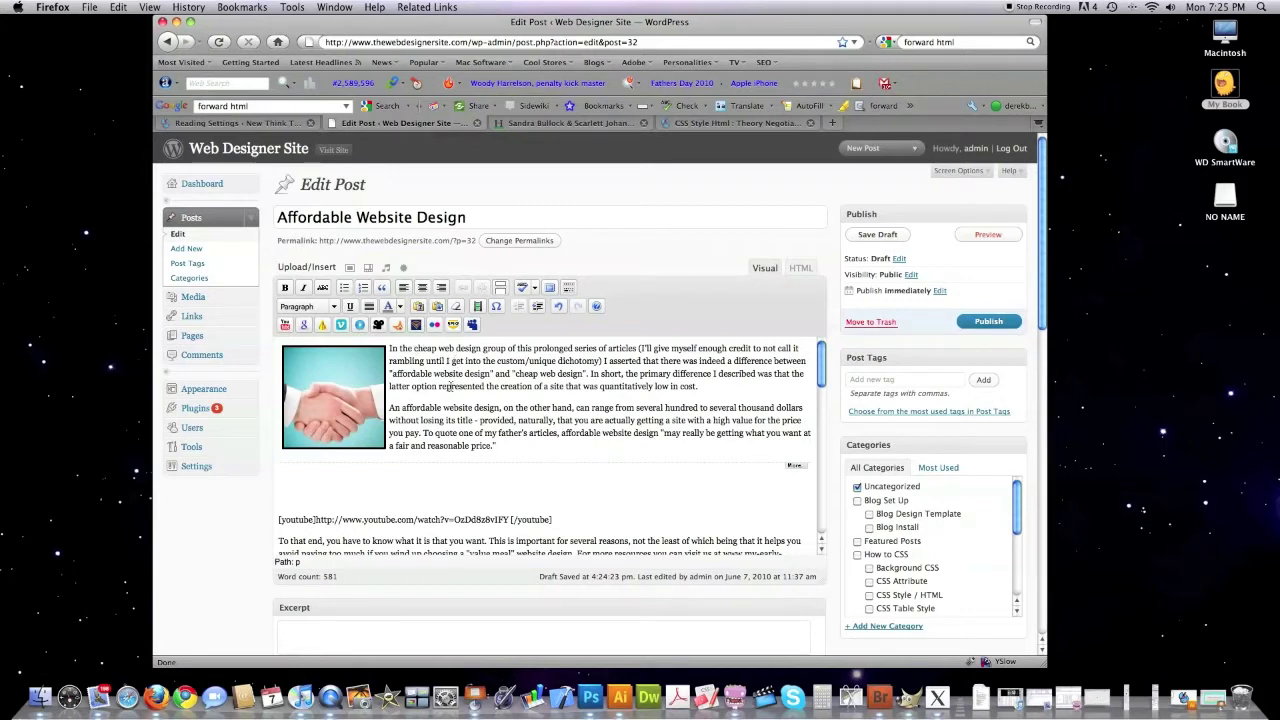
- Trial-paste the copied paragraph as plain text, undo it, then paste it into Paste from Word
left_click_drag(389, 407, 505, 447)
key("ctrl+c")
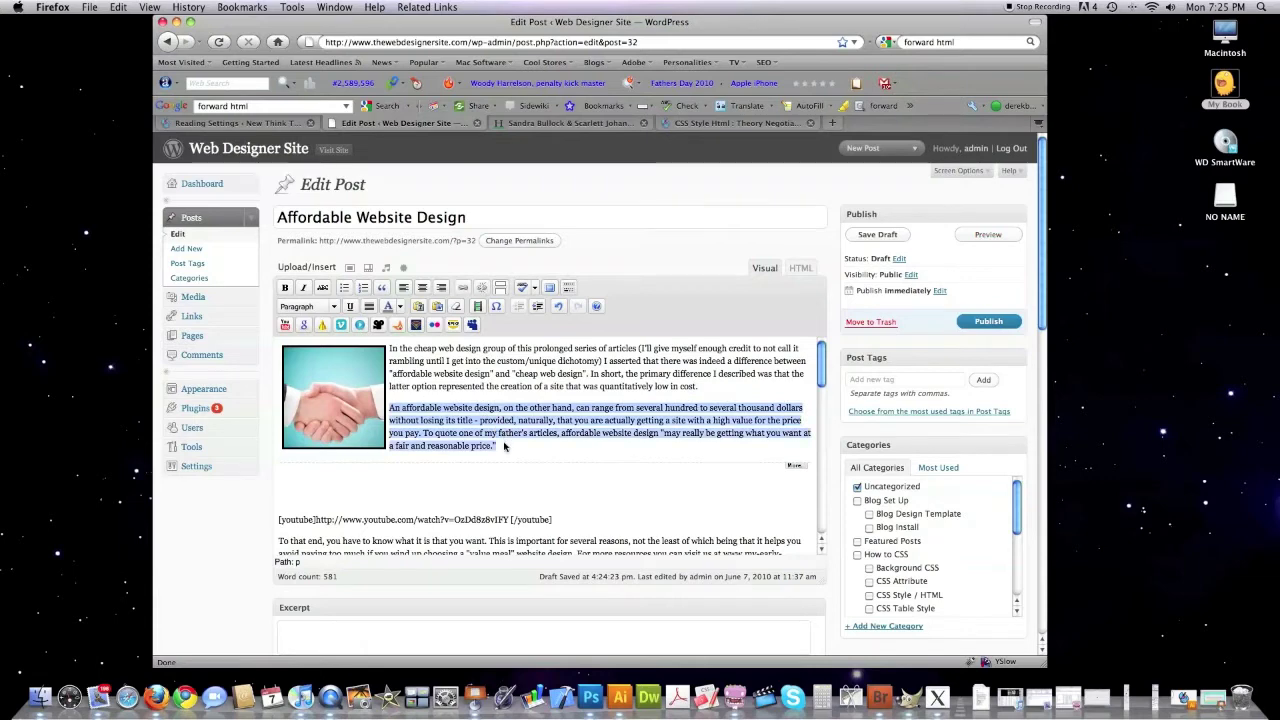
key("Left")
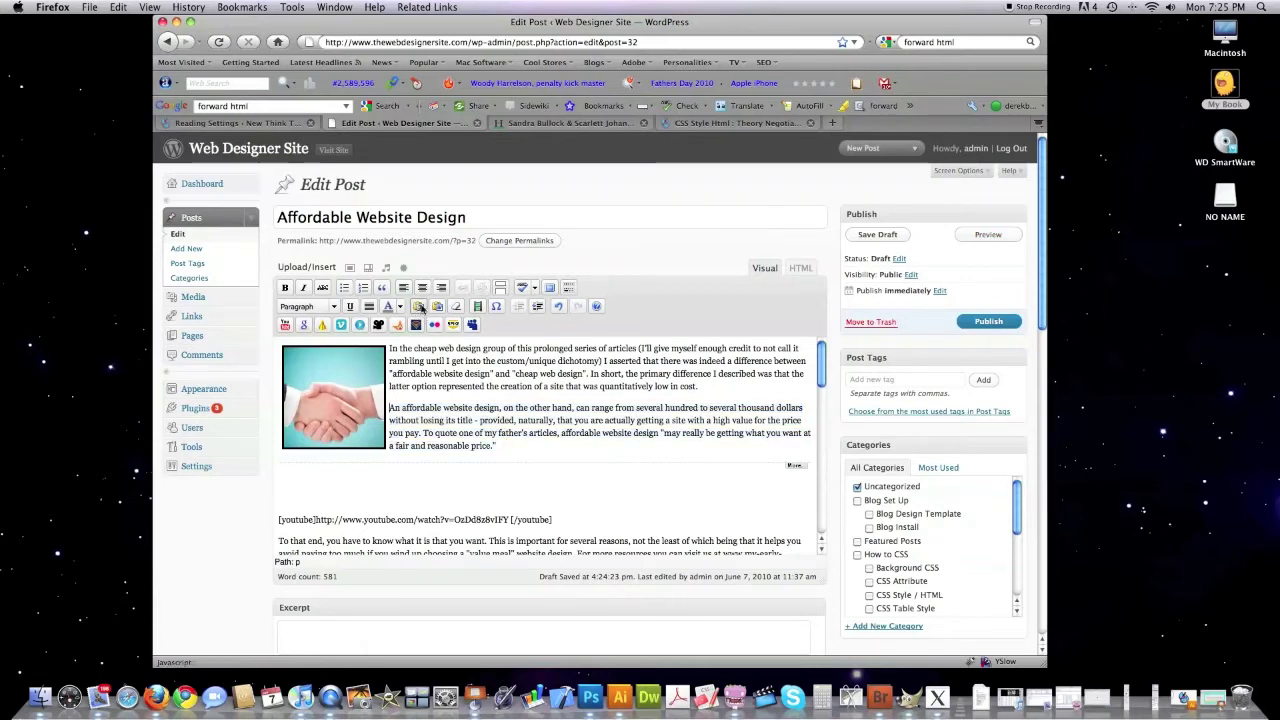
left_click(419, 307)
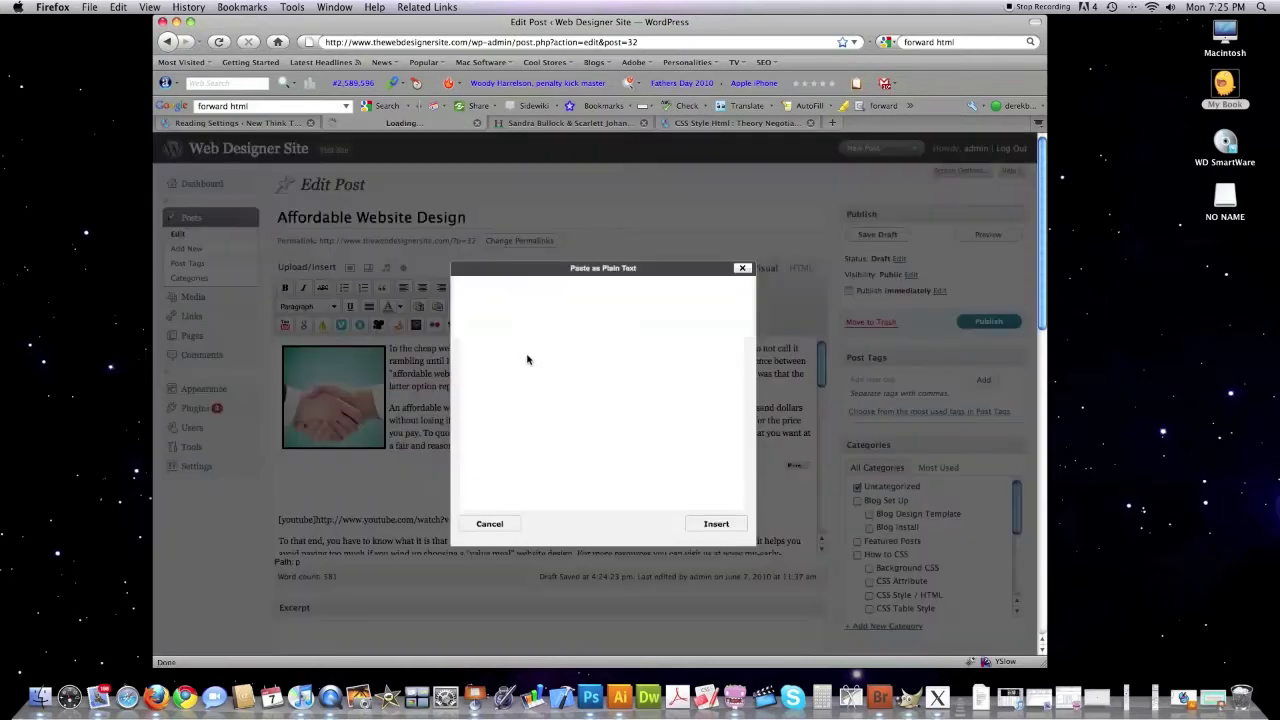
key("ctrl+v")
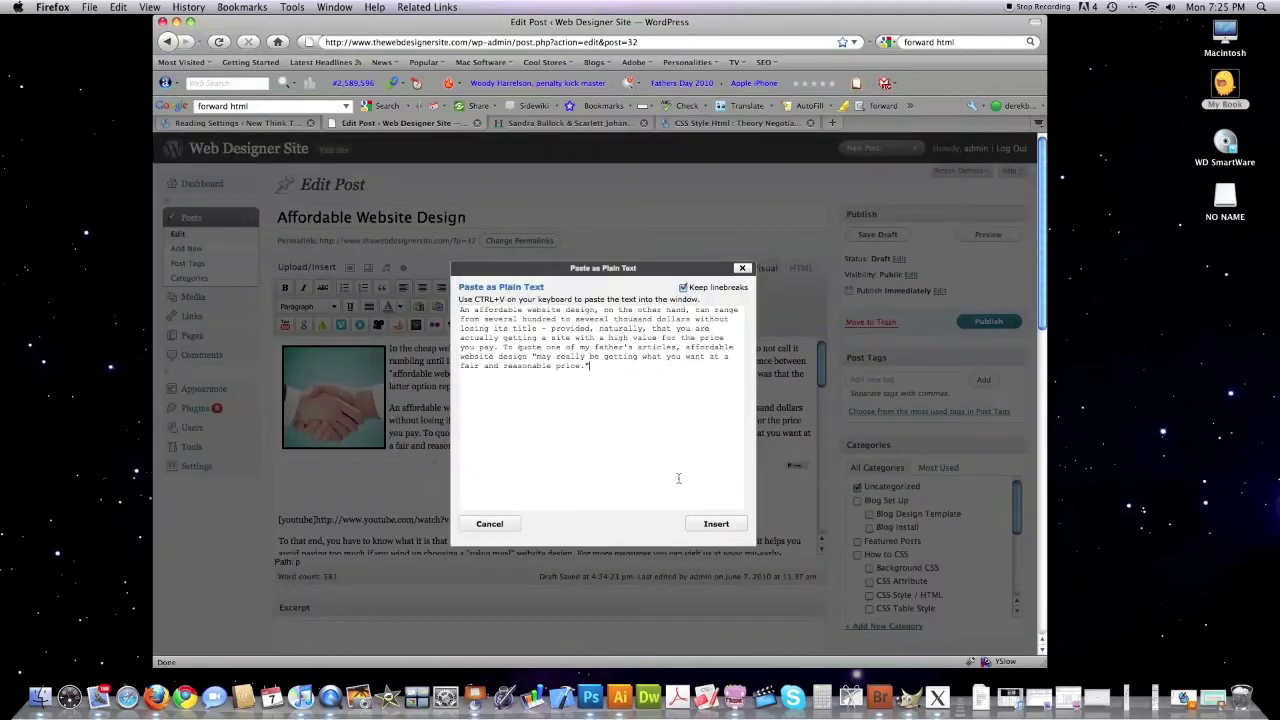
left_click(716, 523)
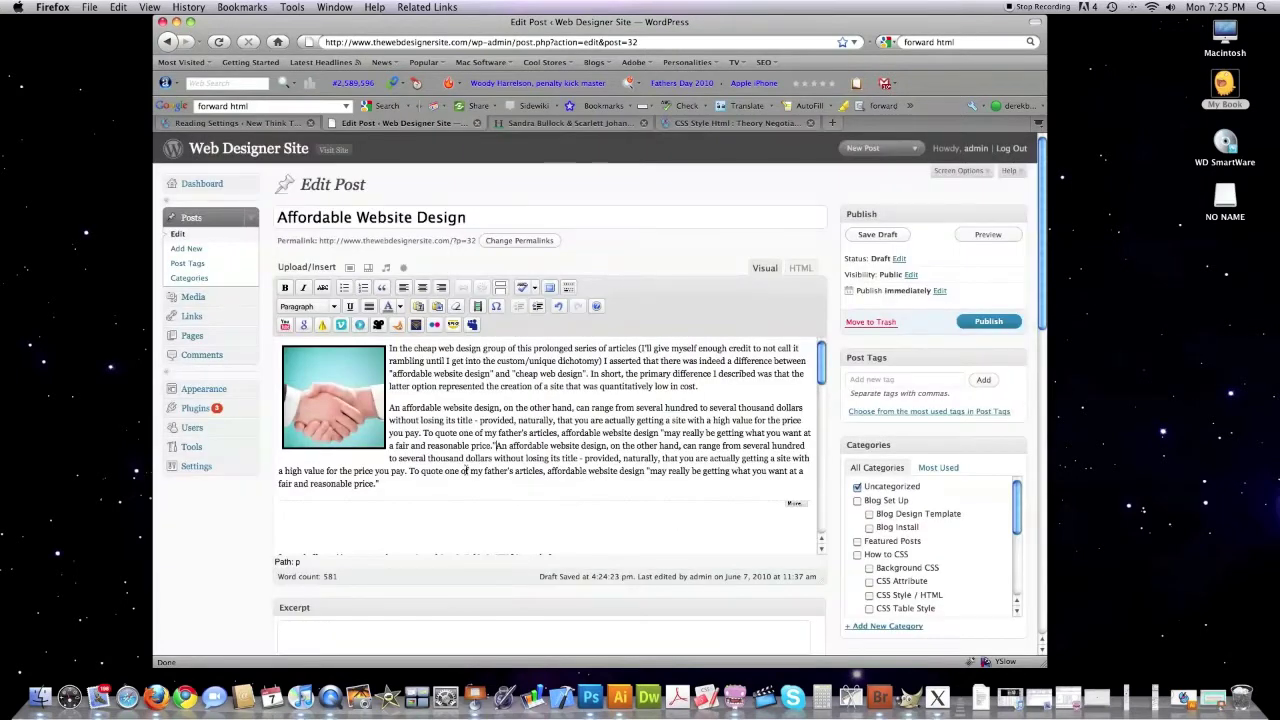
key("ctrl+z")
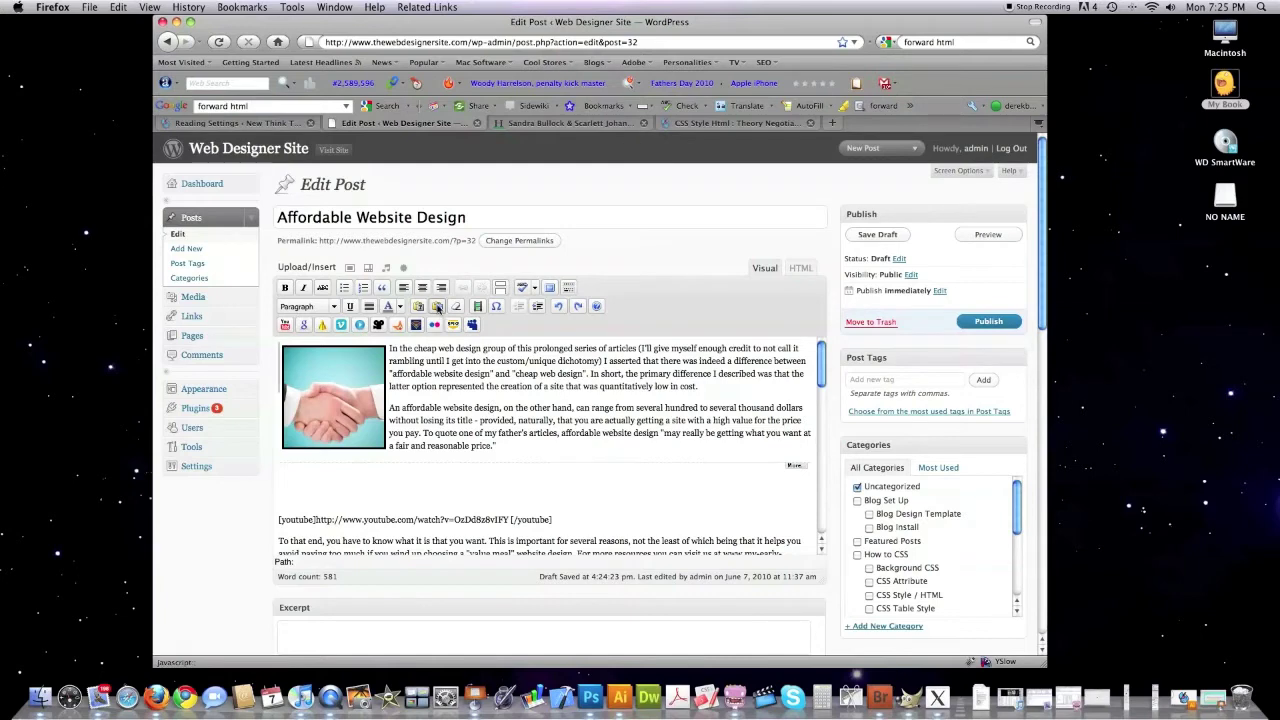
left_click(437, 306)
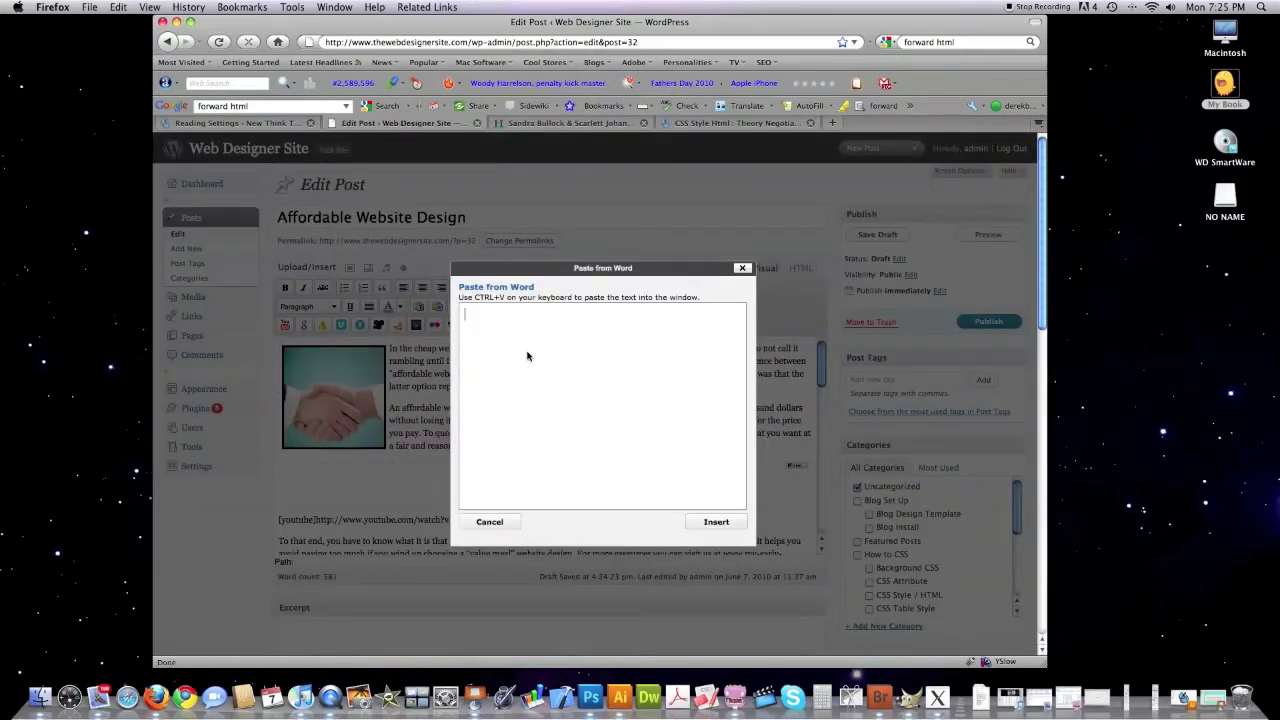
type("An affordable website design, on the other hand, can range from several hundred to several thousand dollars without losing its title - provided, naturally, that you are actually getting a site with a high value for the price you pay. To quote one of my father's articles, affordable website design is getting what you want at a fair and reasonable price.")
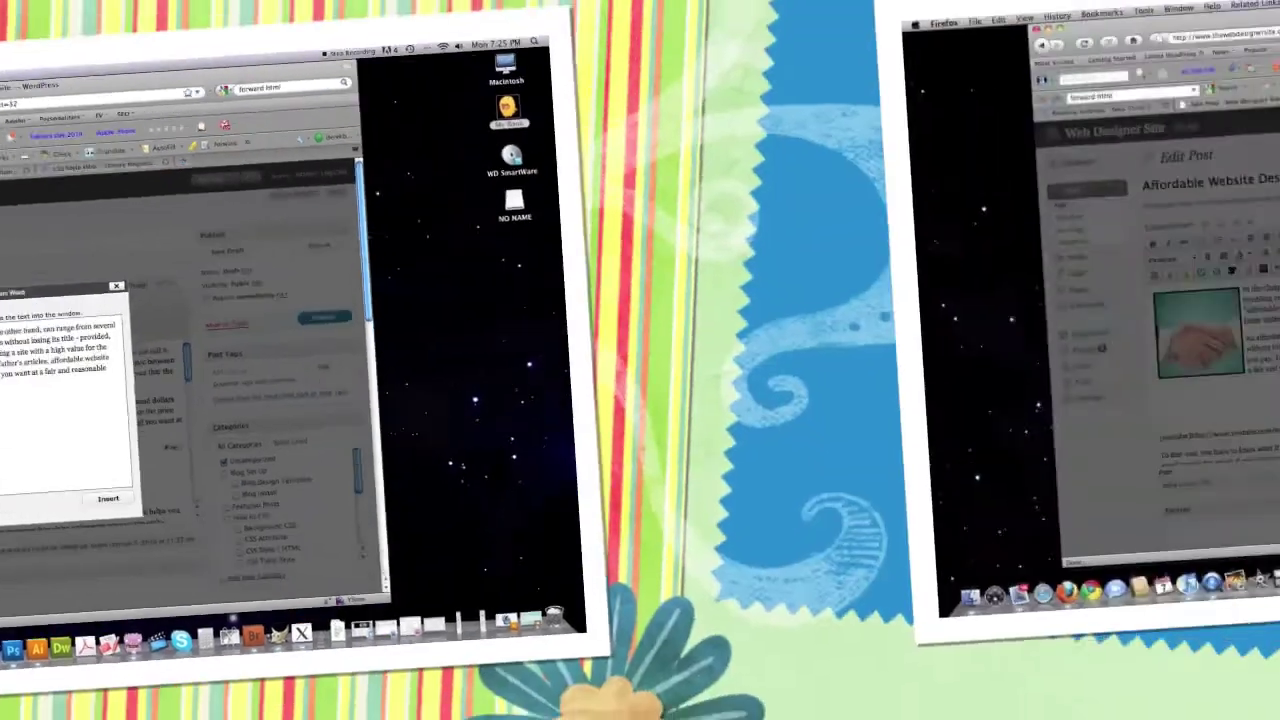
- Close the Paste from Word window and visit the New Think Tank public site
left_click(108, 498)
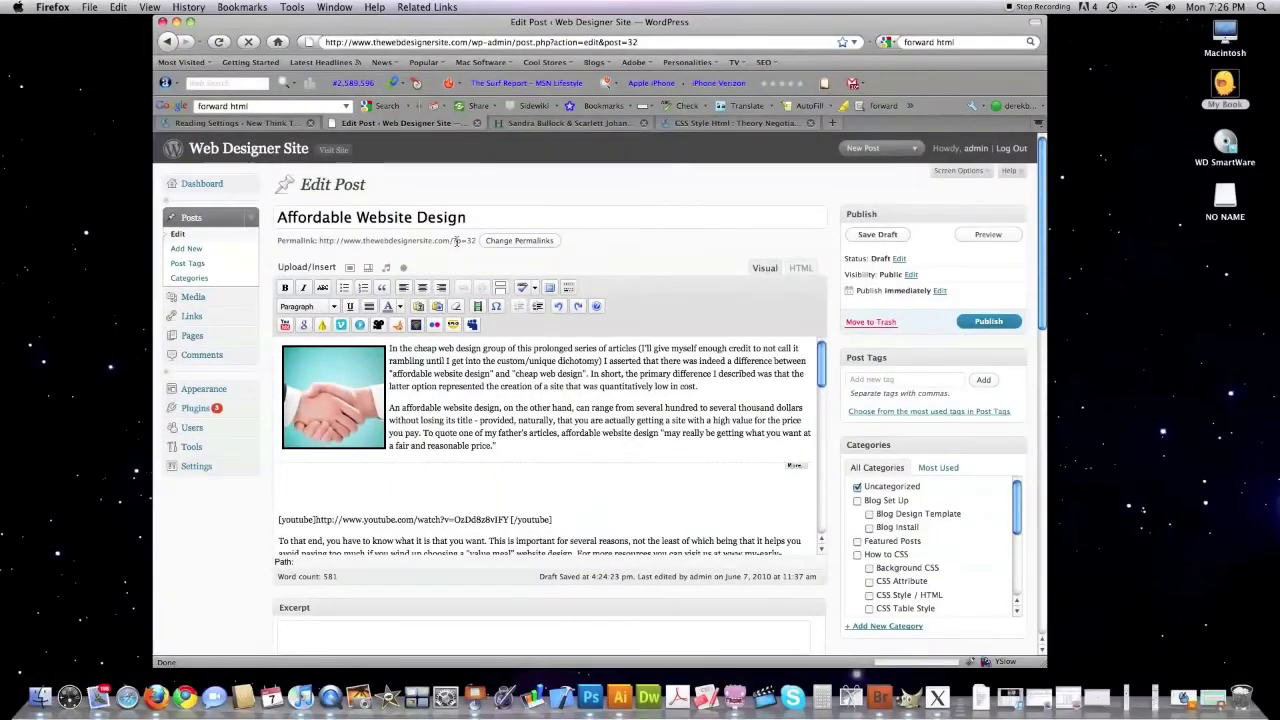
left_click(260, 124)
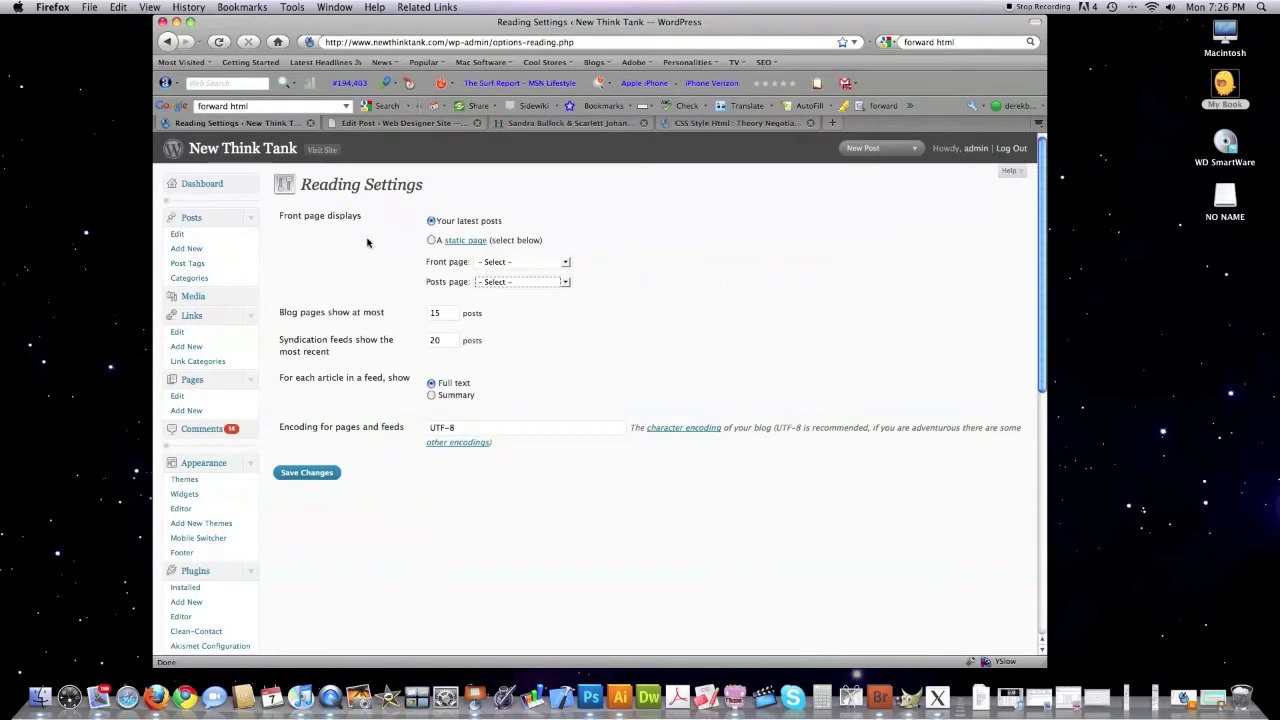
left_click(322, 149)
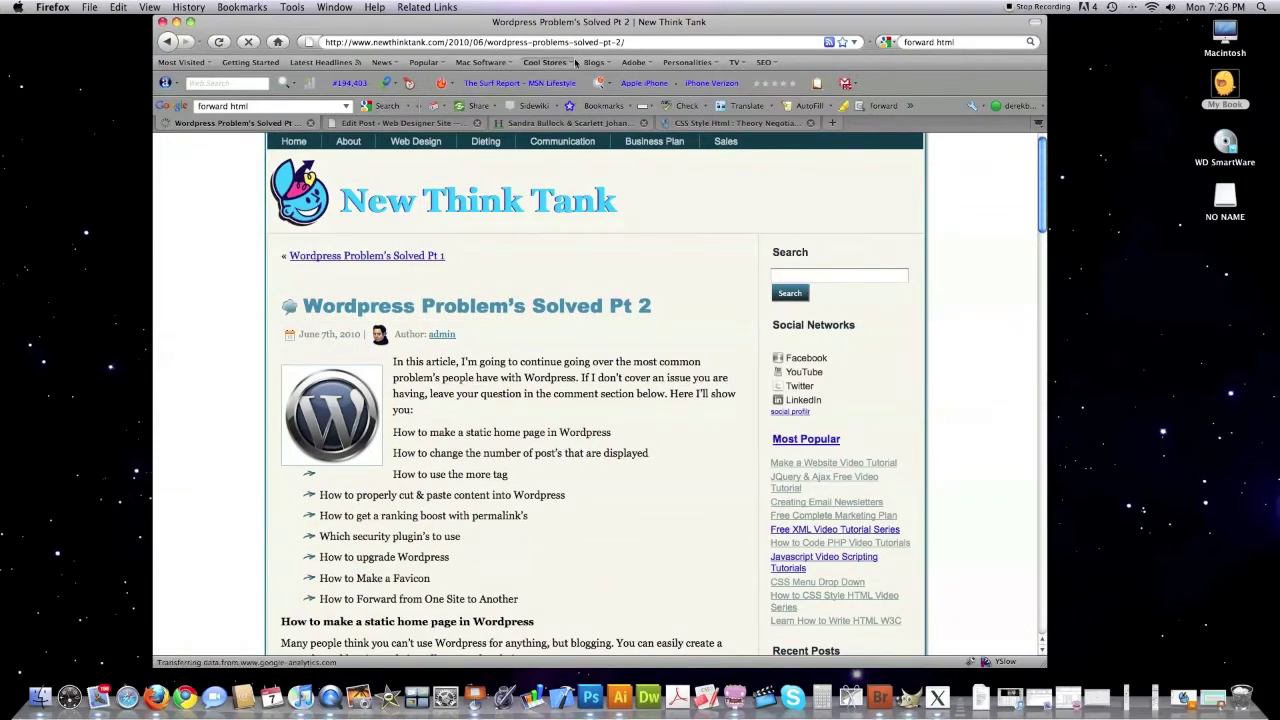
- Return to Web Designer Site and bring up its Permalink Settings
left_click(395, 125)
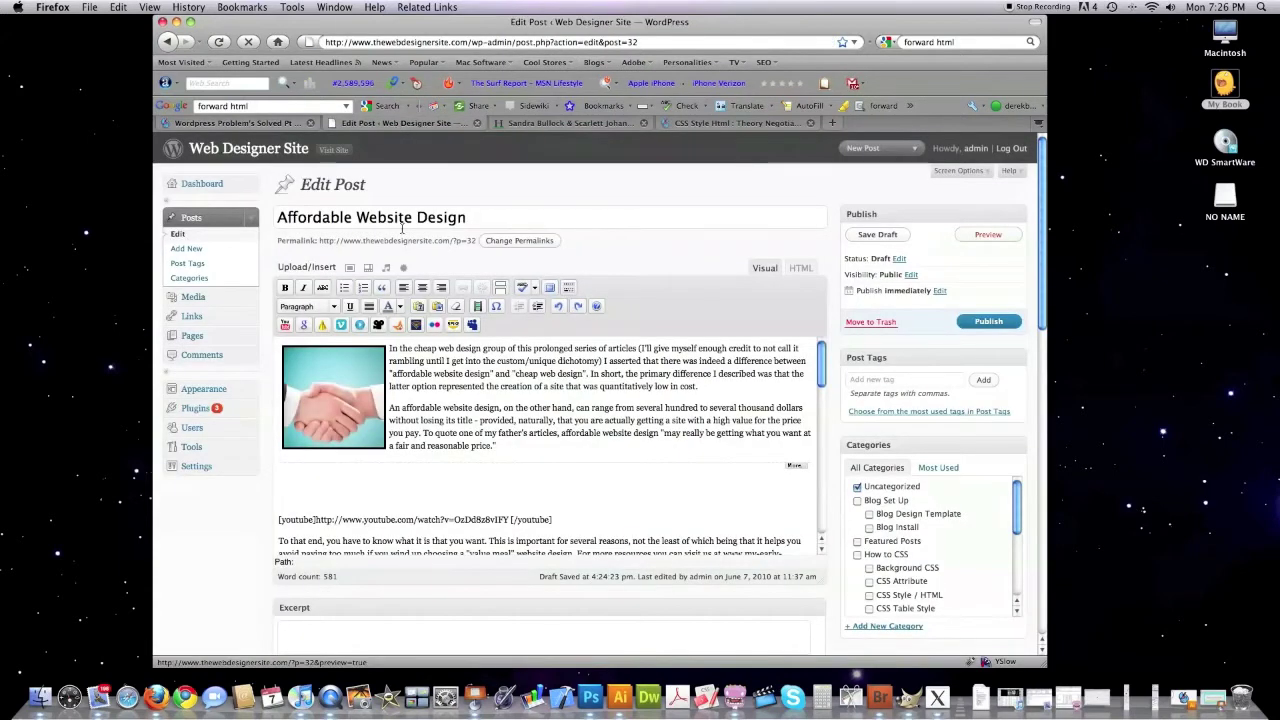
left_click(200, 467)
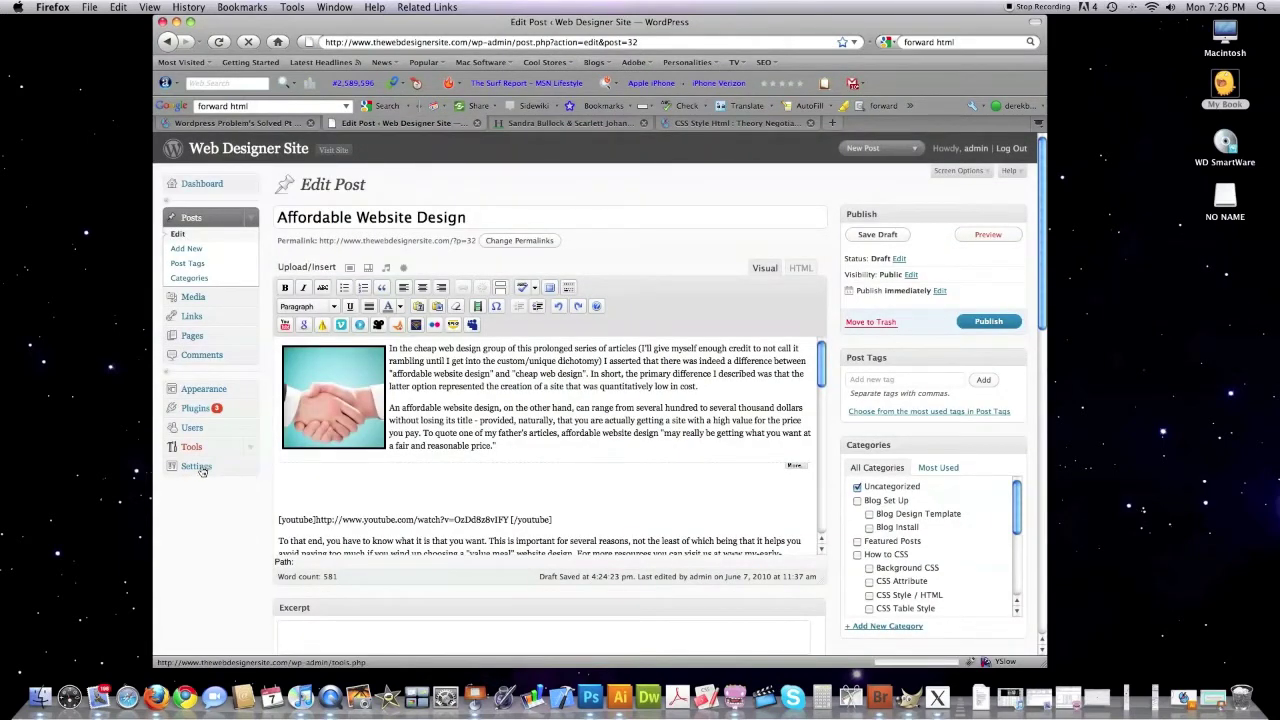
left_click(190, 444)
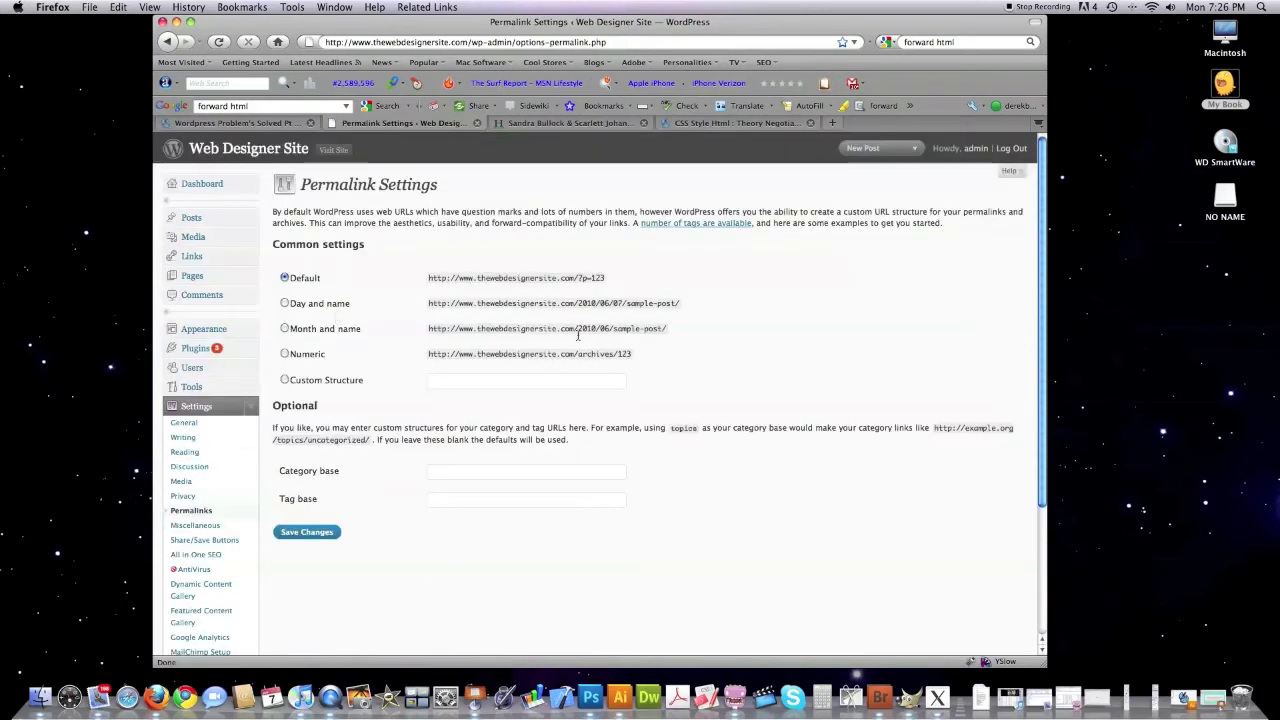
- Choose the Month and name permalink structure (/%year%/%monthnum%/%postname%/)
left_click(342, 333)
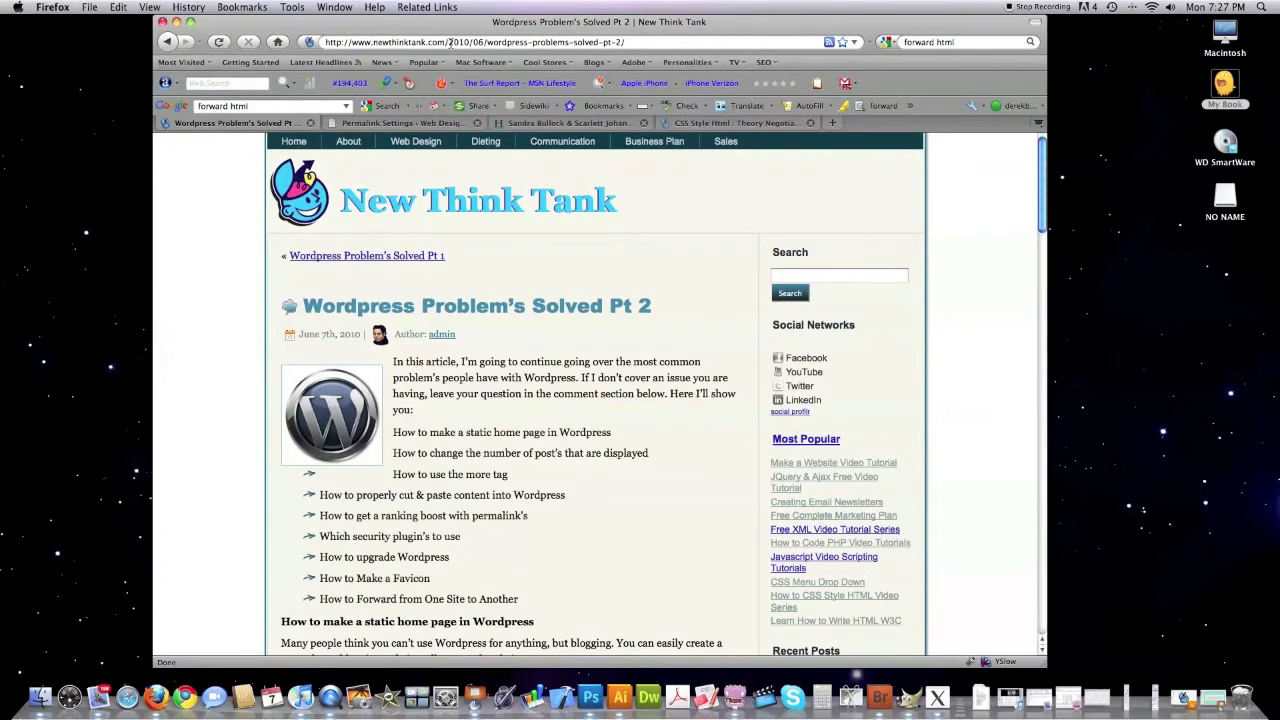
- Load New Think Tank's wp-admin dashboard and scroll to its installed plugins
left_click_drag(451, 42, 687, 43)
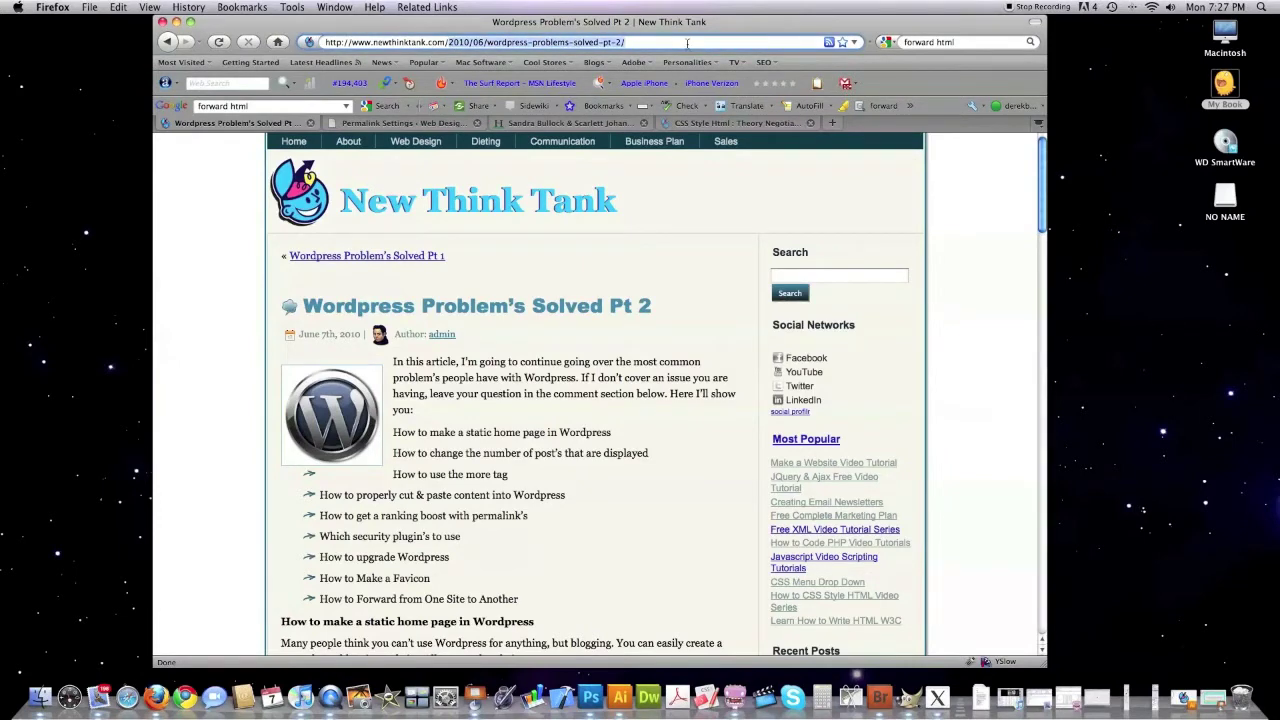
type("wp-")
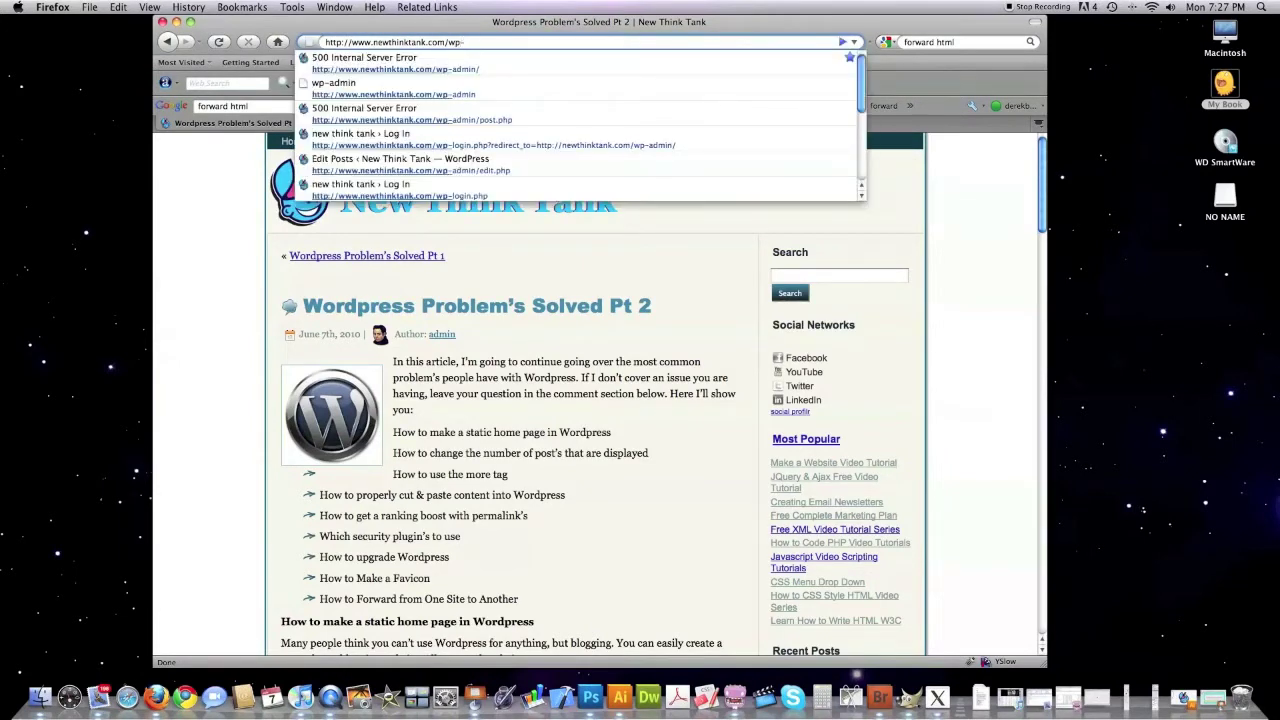
key("Down")
key("Return")
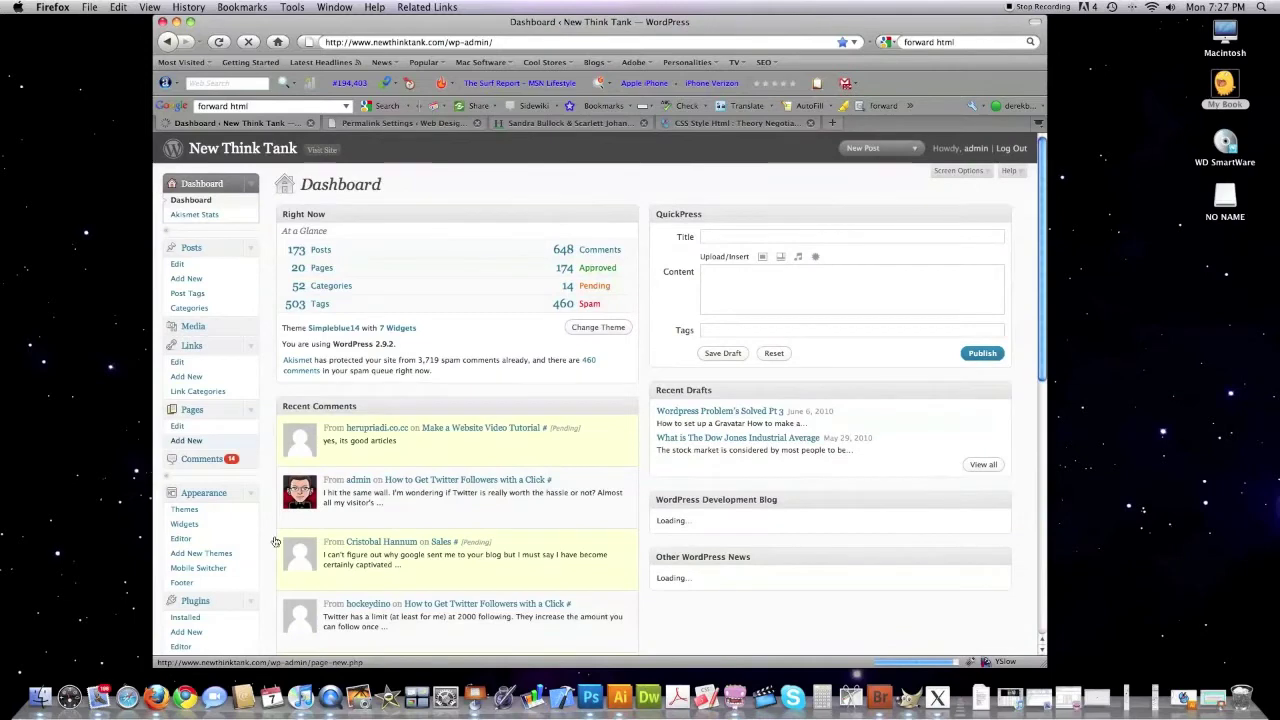
scroll(274, 540, "down", 3)
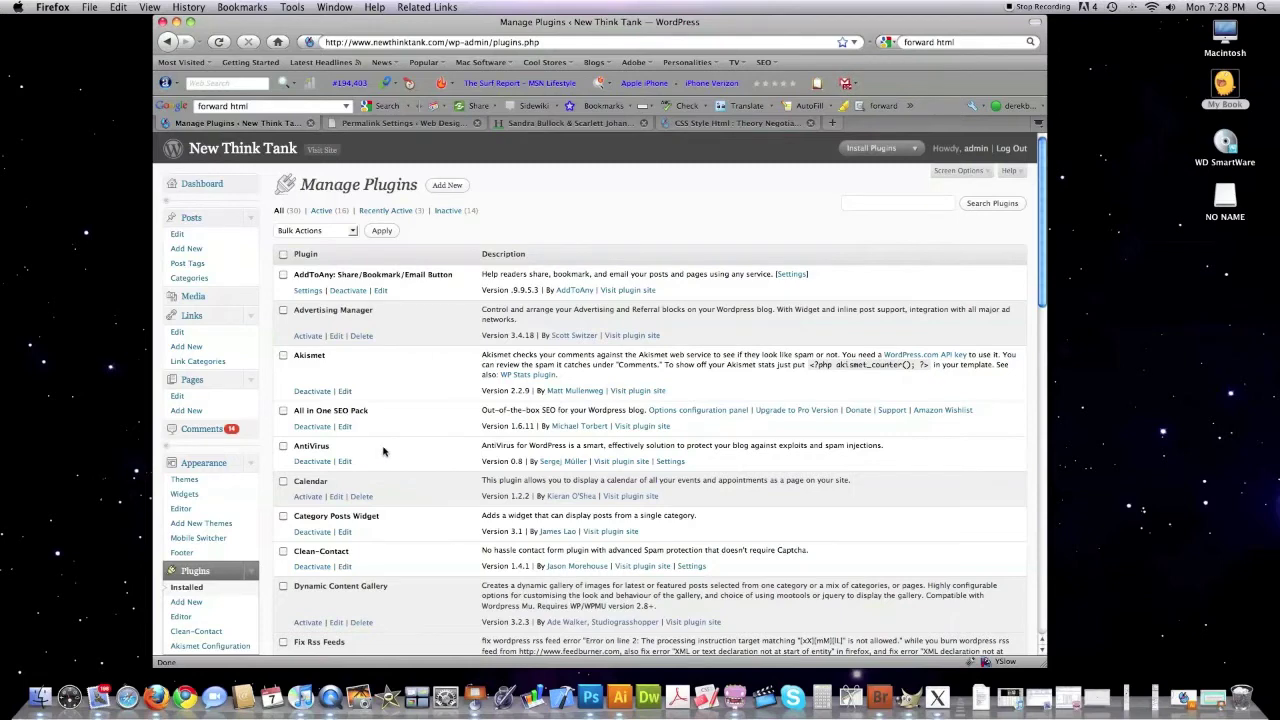
- Scroll through New Think Tank's plugins, reviewing AntiVirus, Secure WordPress and Wordpress Firewall
scroll(389, 453, "down", 5)
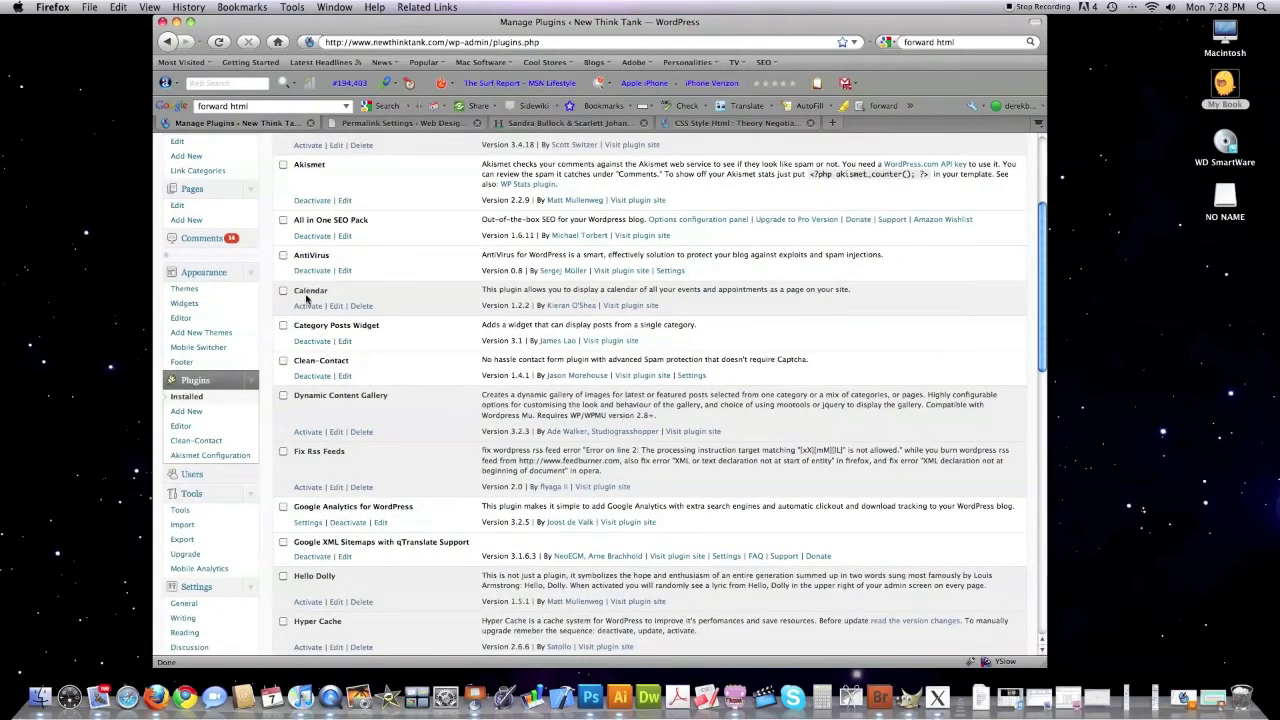
scroll(455, 350, "down", 15)
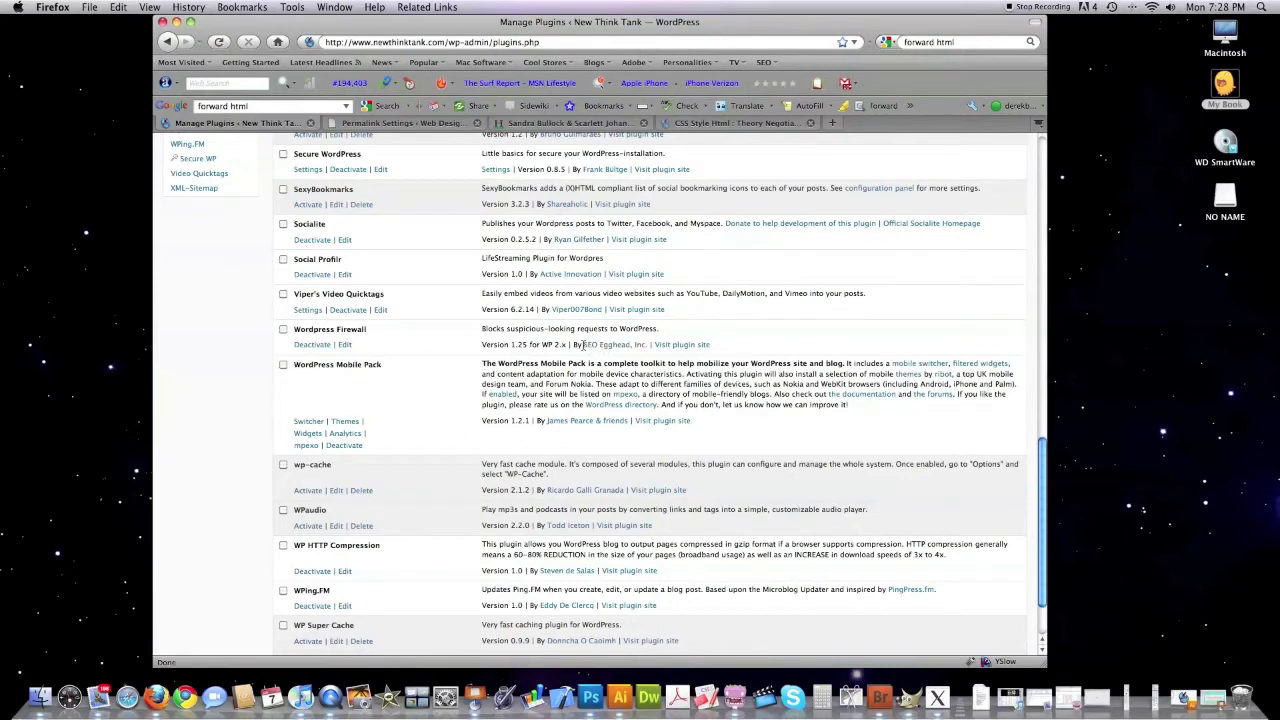
scroll(452, 346, "up", 15)
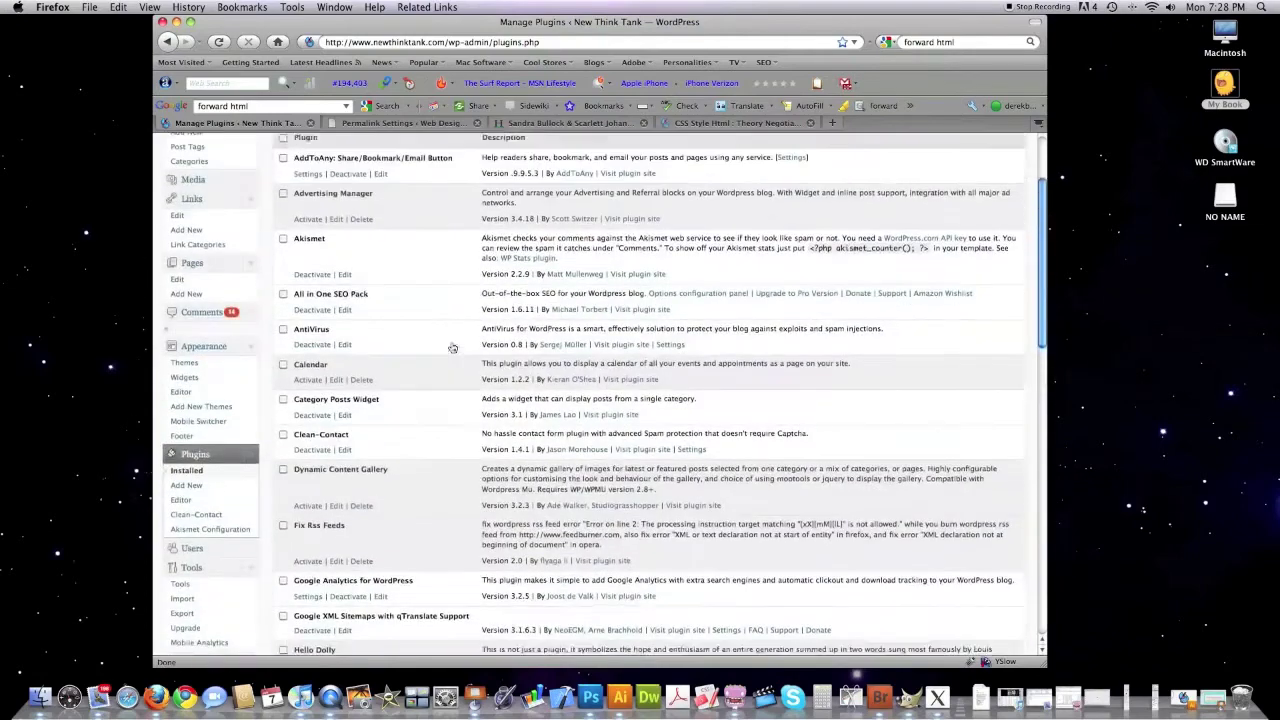
scroll(452, 346, "up", 3)
- Go back to Web Designer Site and show its plugin list
left_click(418, 124)
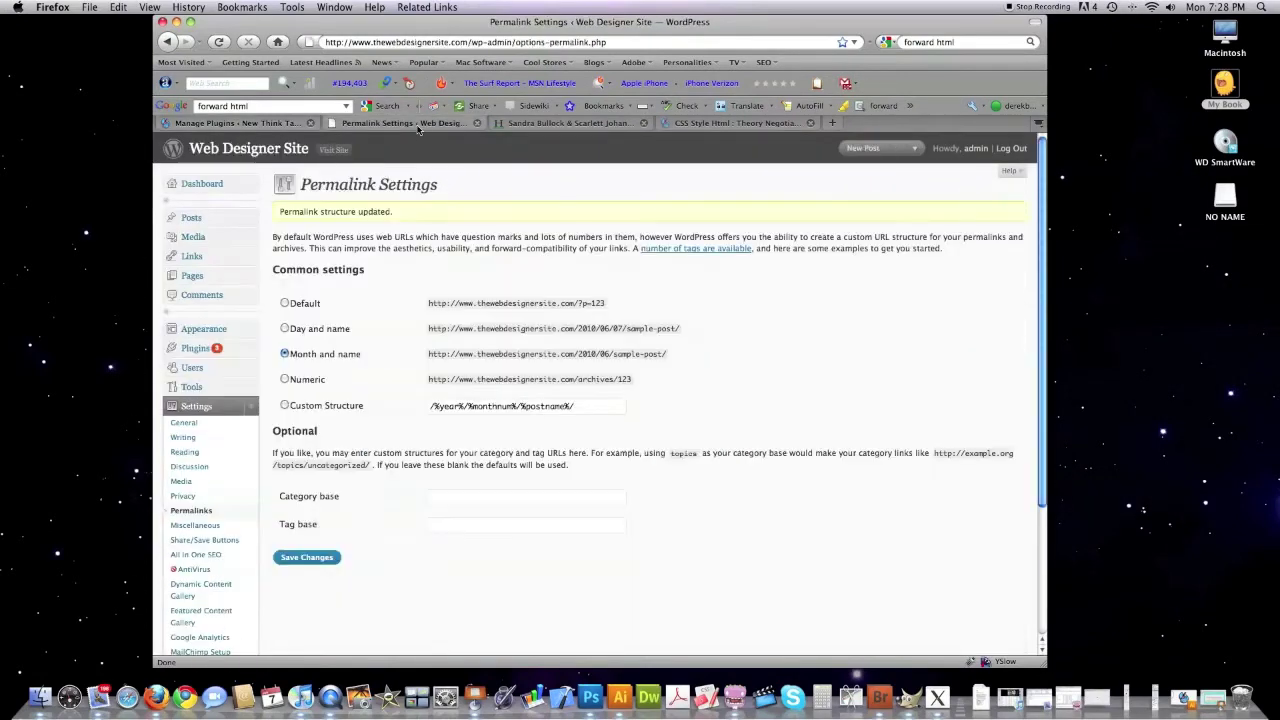
scroll(386, 400, "down", 3)
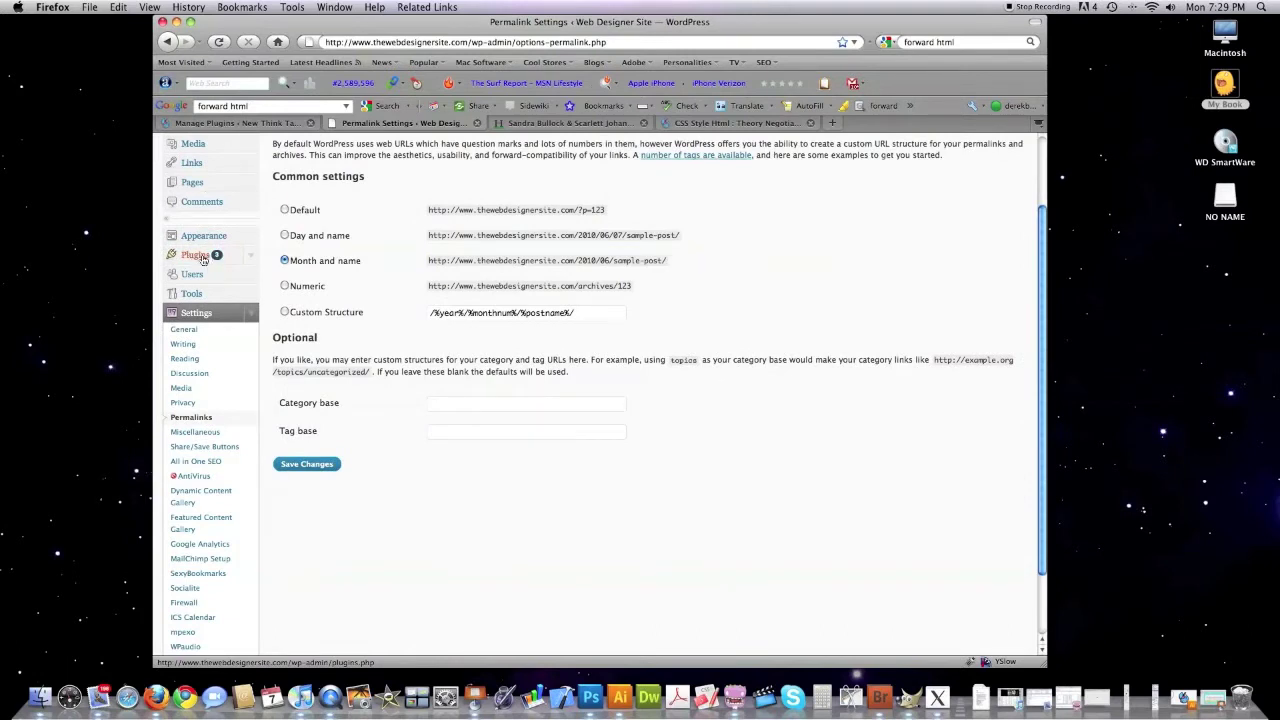
left_click(196, 256)
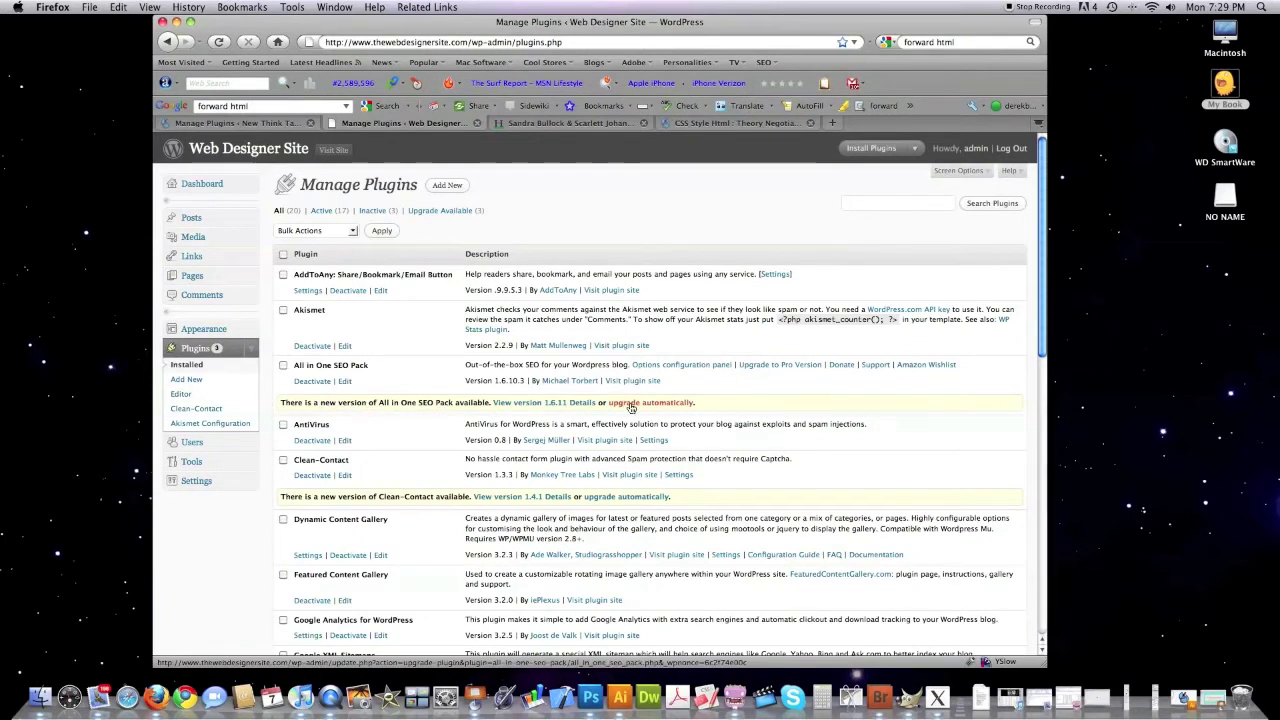
- Upgrade All in One SEO Pack to 1.6.11 and return to the plugins list
left_click(632, 403)
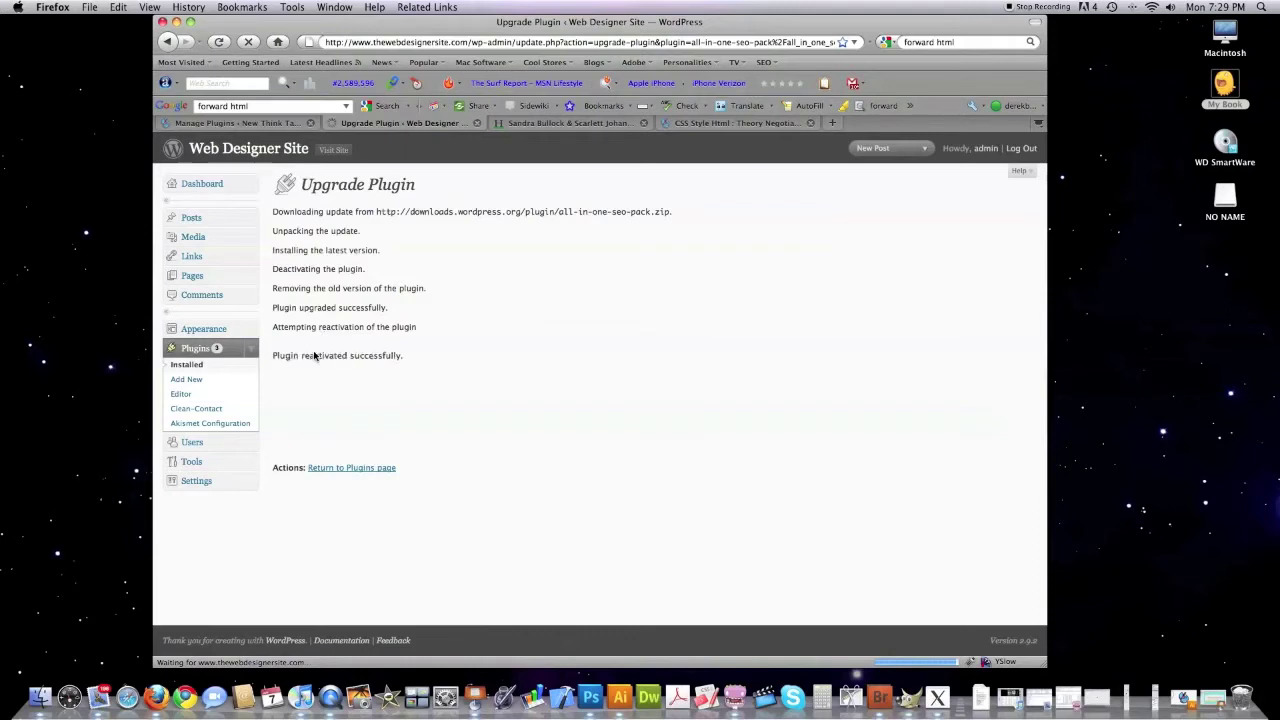
left_click(363, 467)
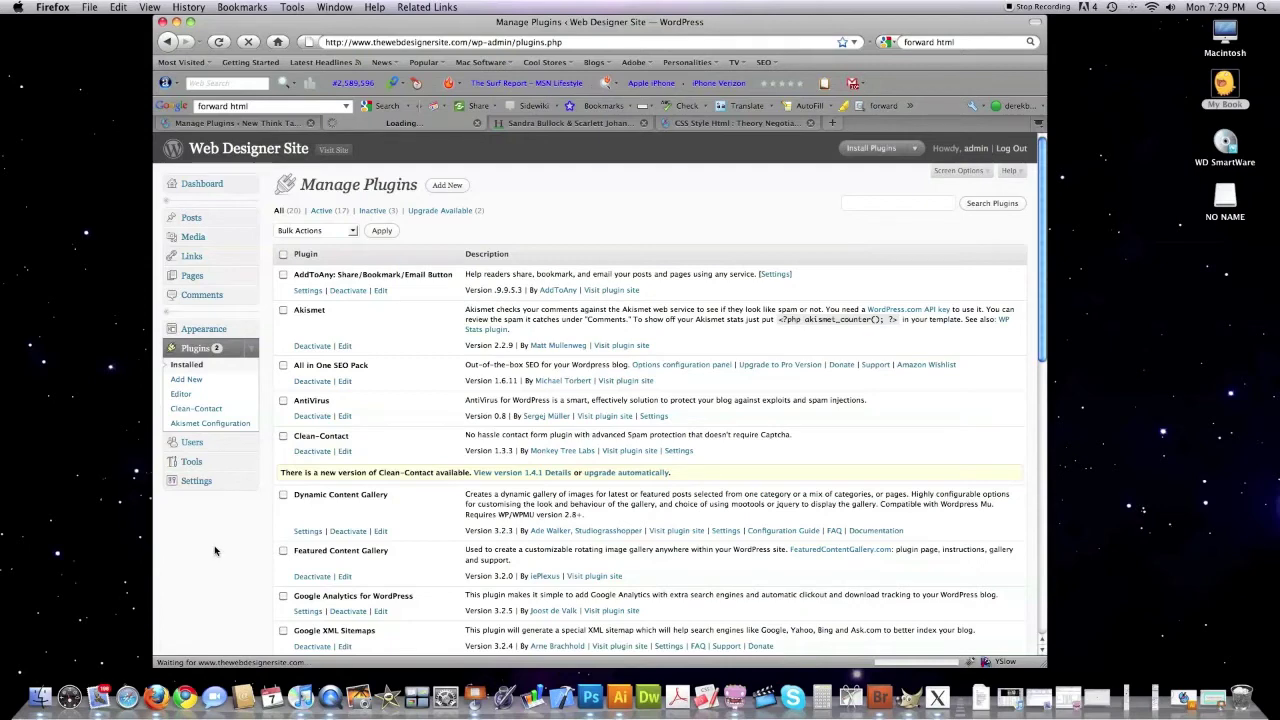
left_click(180, 481)
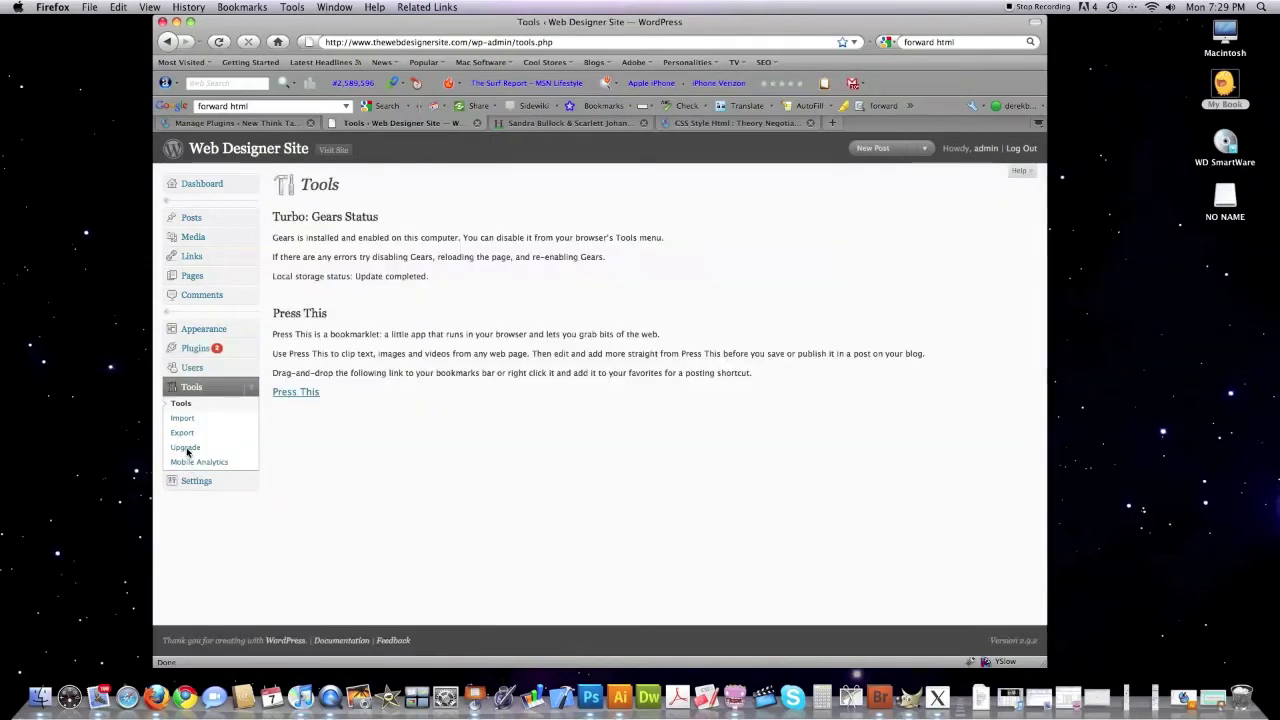
- On the Upgrade WordPress page, select both Clean-Contact and SexyBookmarks for upgrading
left_click(186, 448)
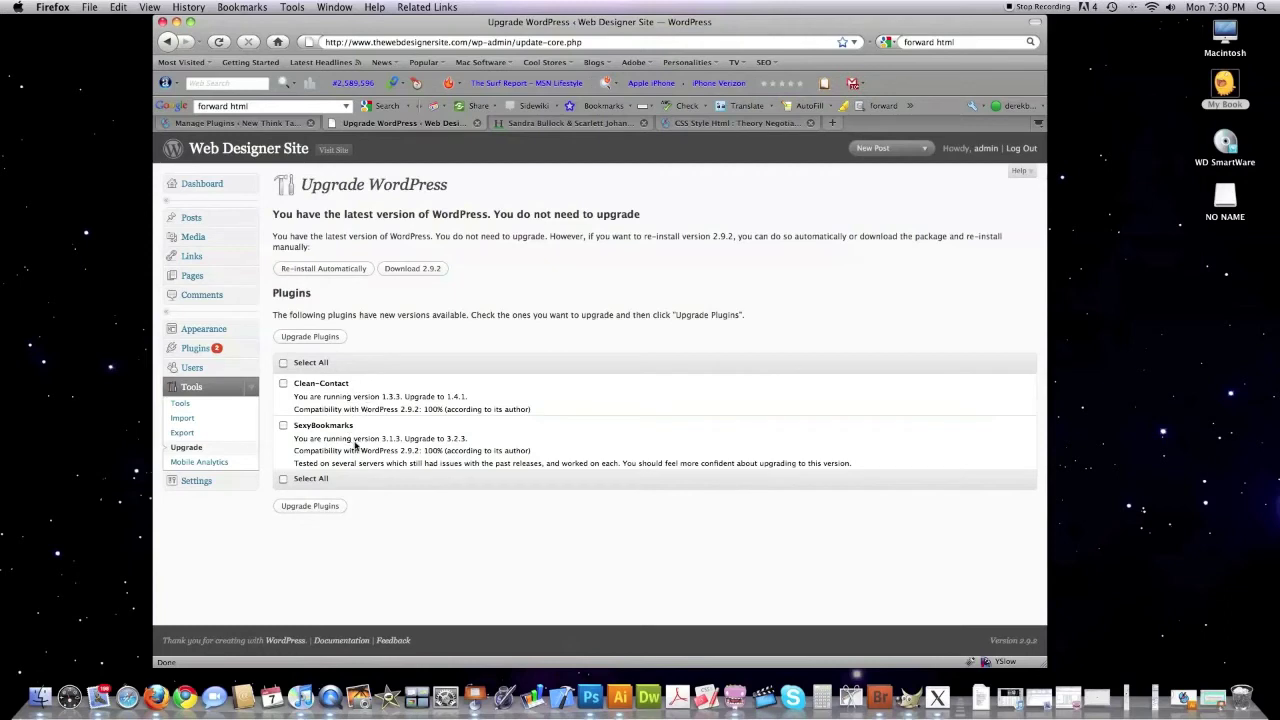
left_click(283, 363)
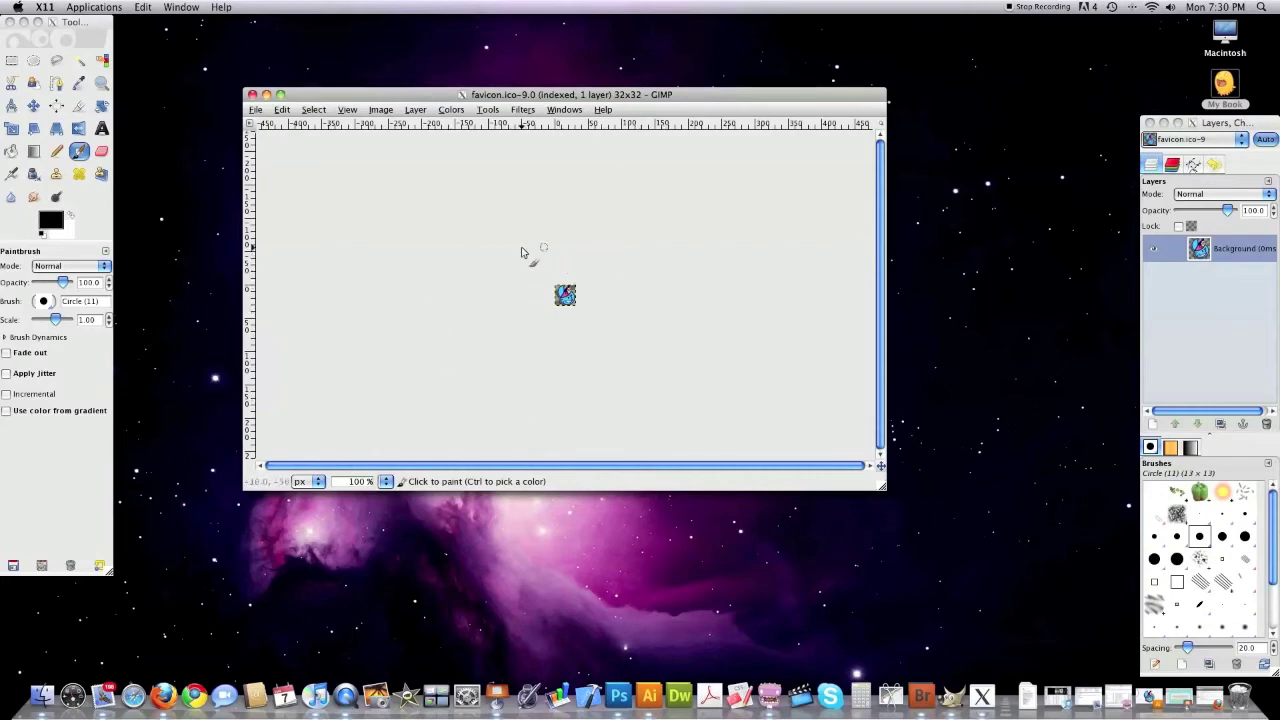
left_click(1156, 705)
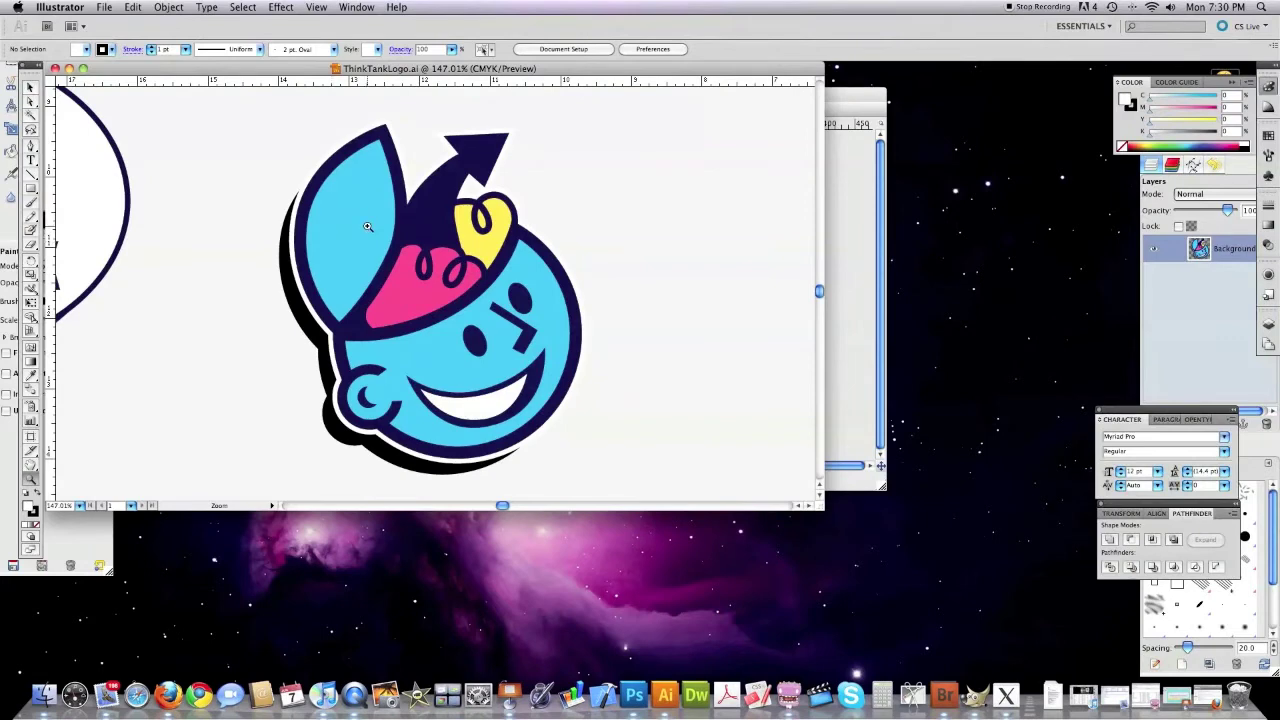
- Select and copy all of the logo artwork in Illustrator, then set Illustrator aside
key("v")
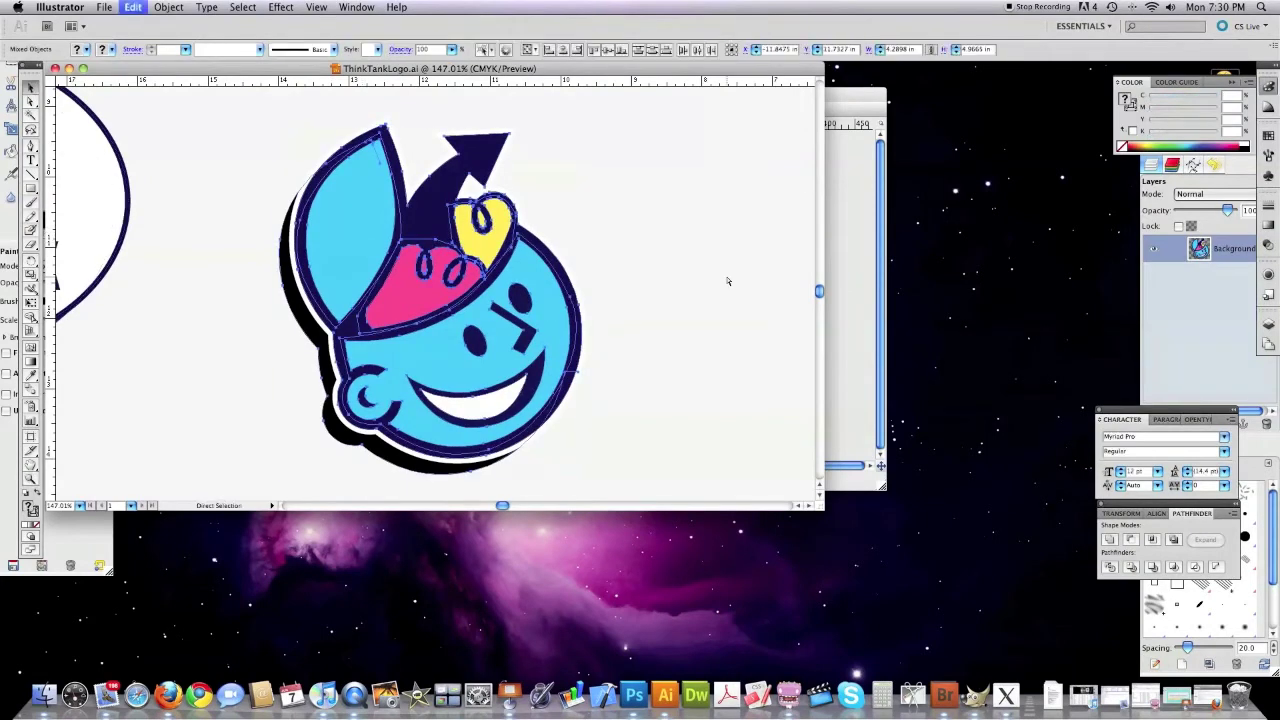
key("super+a")
left_click(326, 534)
left_click(69, 68)
- Create a 16×16 px GIMP image filled with transparency and paste the logo into it
left_click(256, 109)
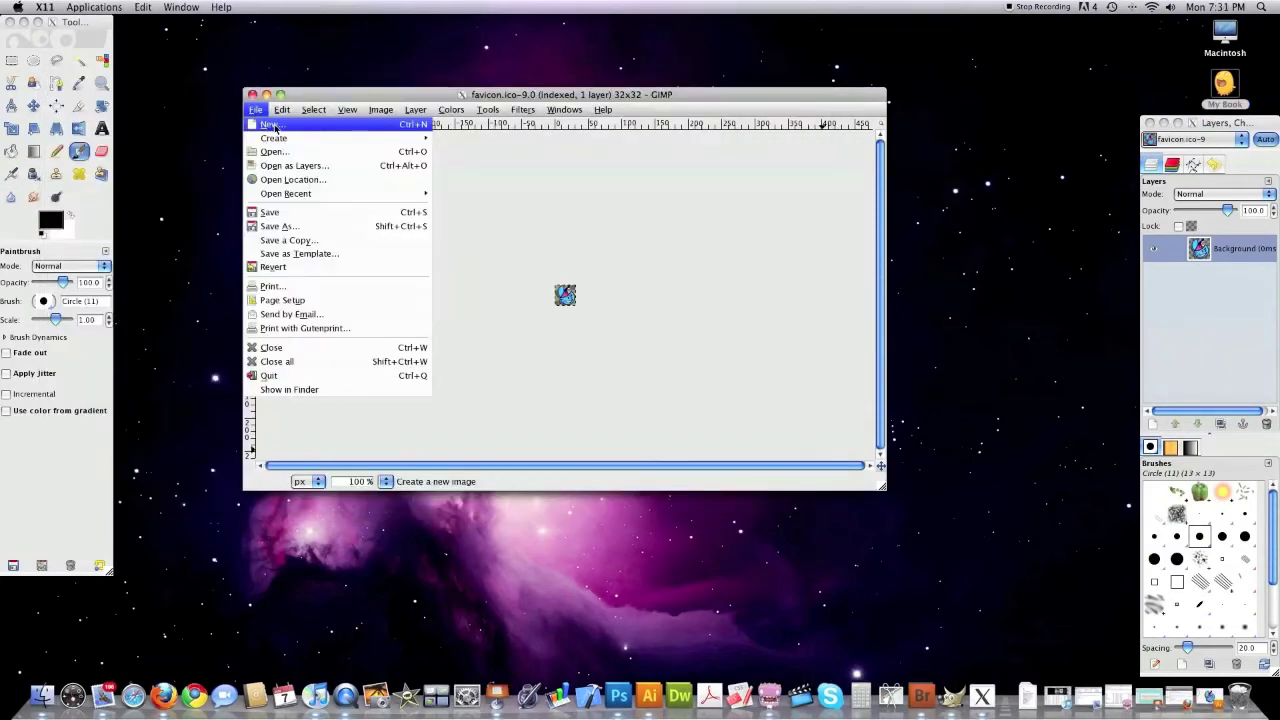
left_click(272, 126)
type("16")
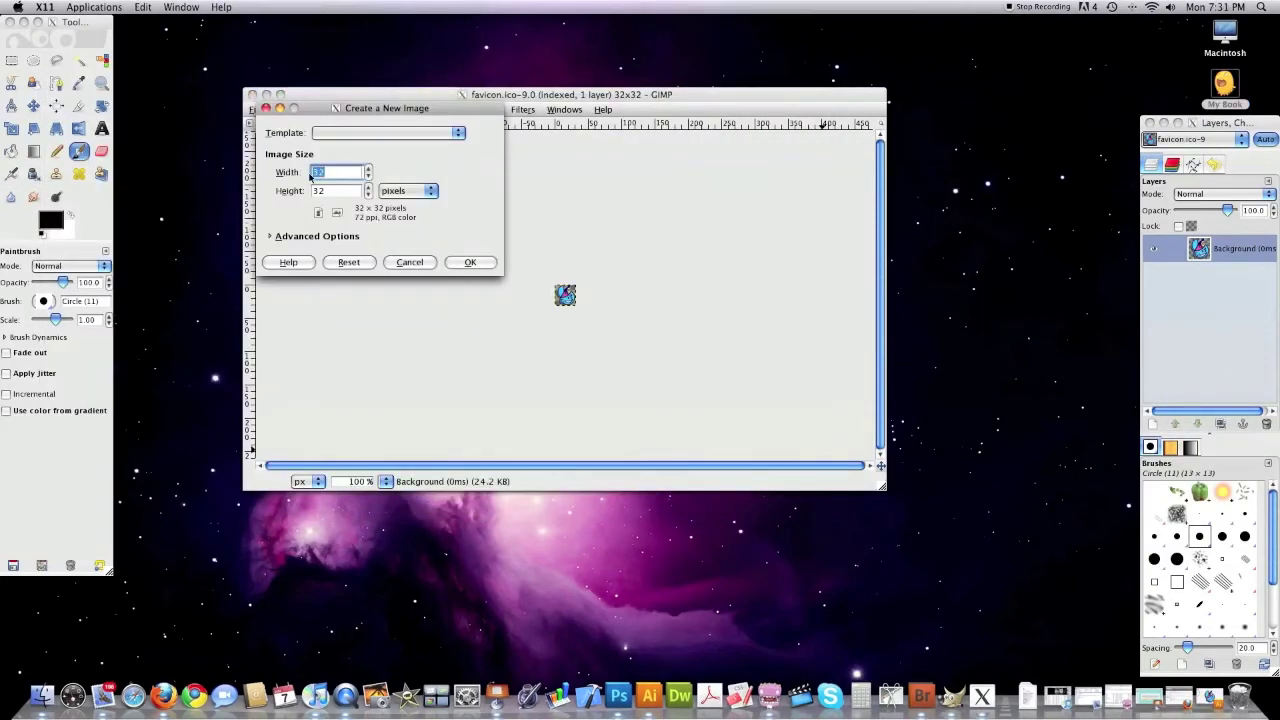
key("Tab")
type("16")
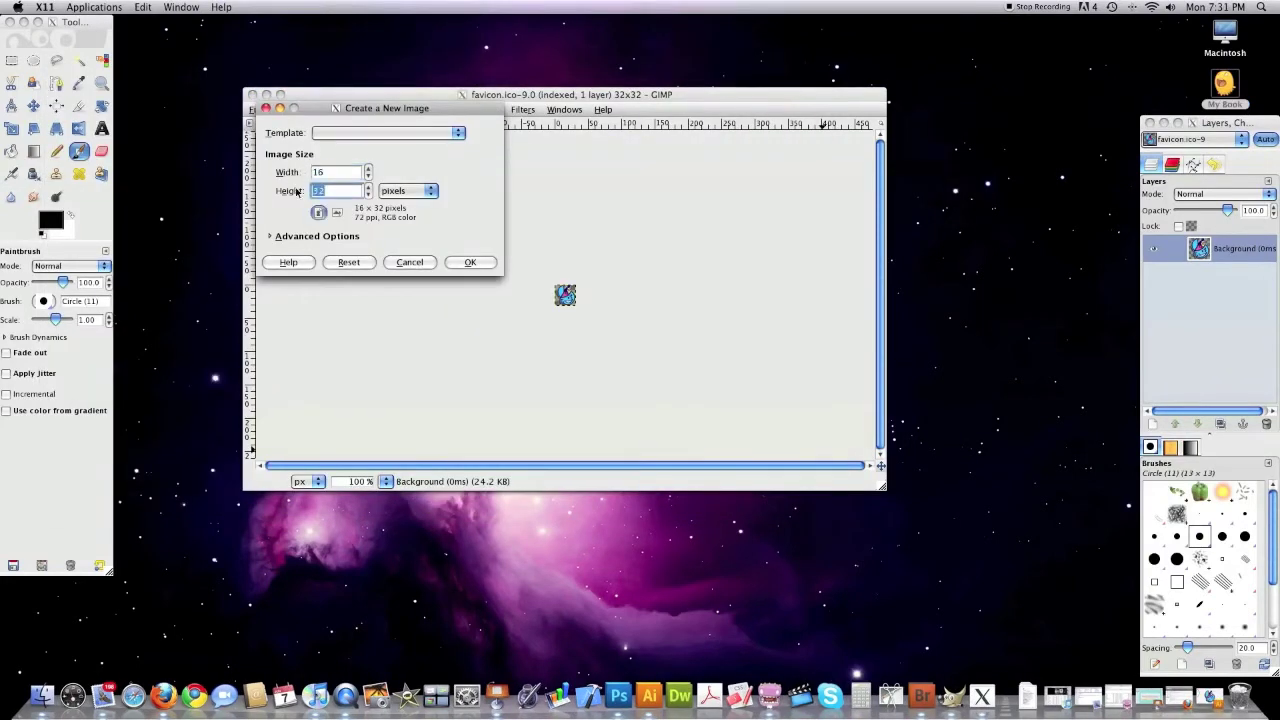
left_click(317, 235)
left_click(395, 321)
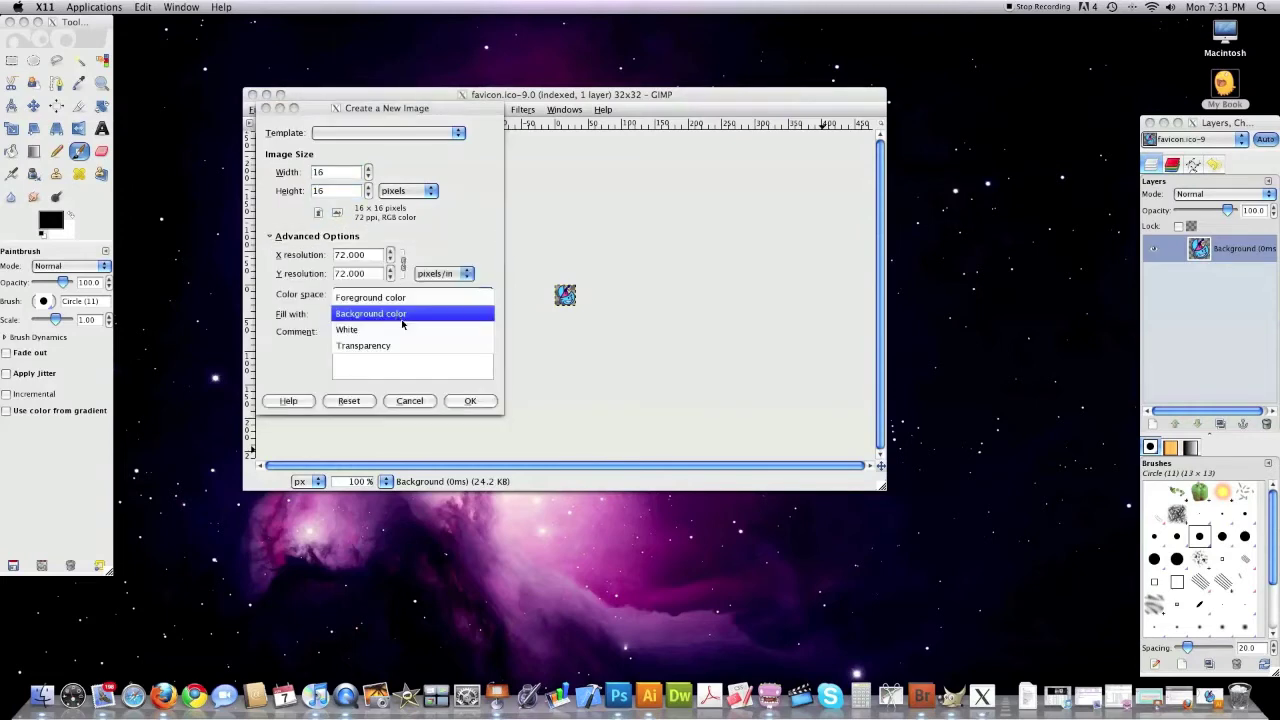
left_click(393, 343)
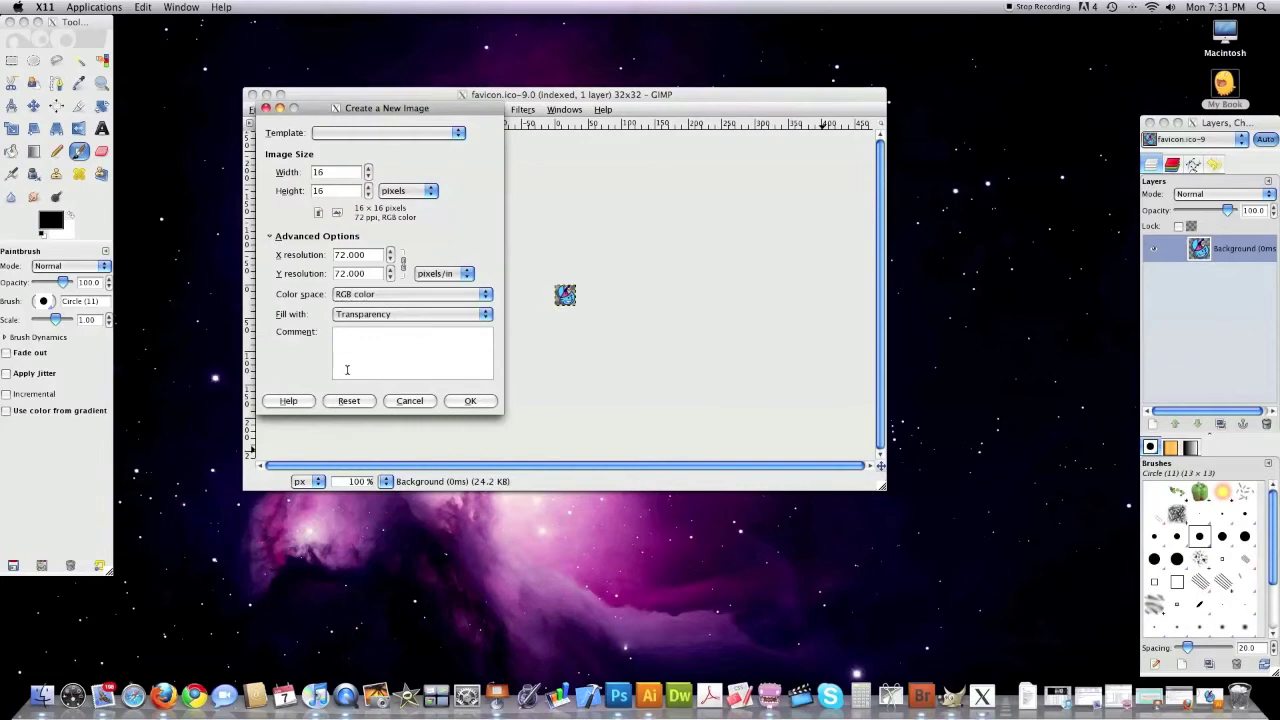
key("Return")
key("ctrl+v")
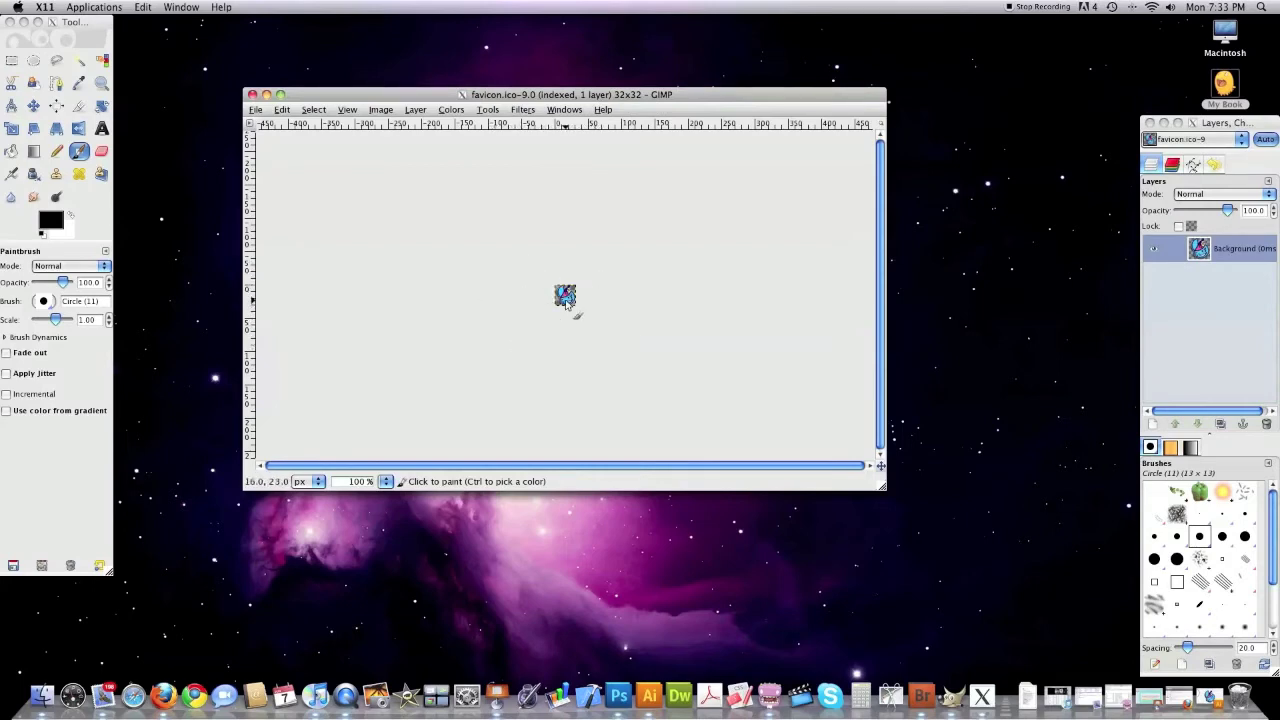
- In Save As, keep the name favicon.ico, pick Microsoft Windows icon as the file type, then close the dialog
left_click(260, 112)
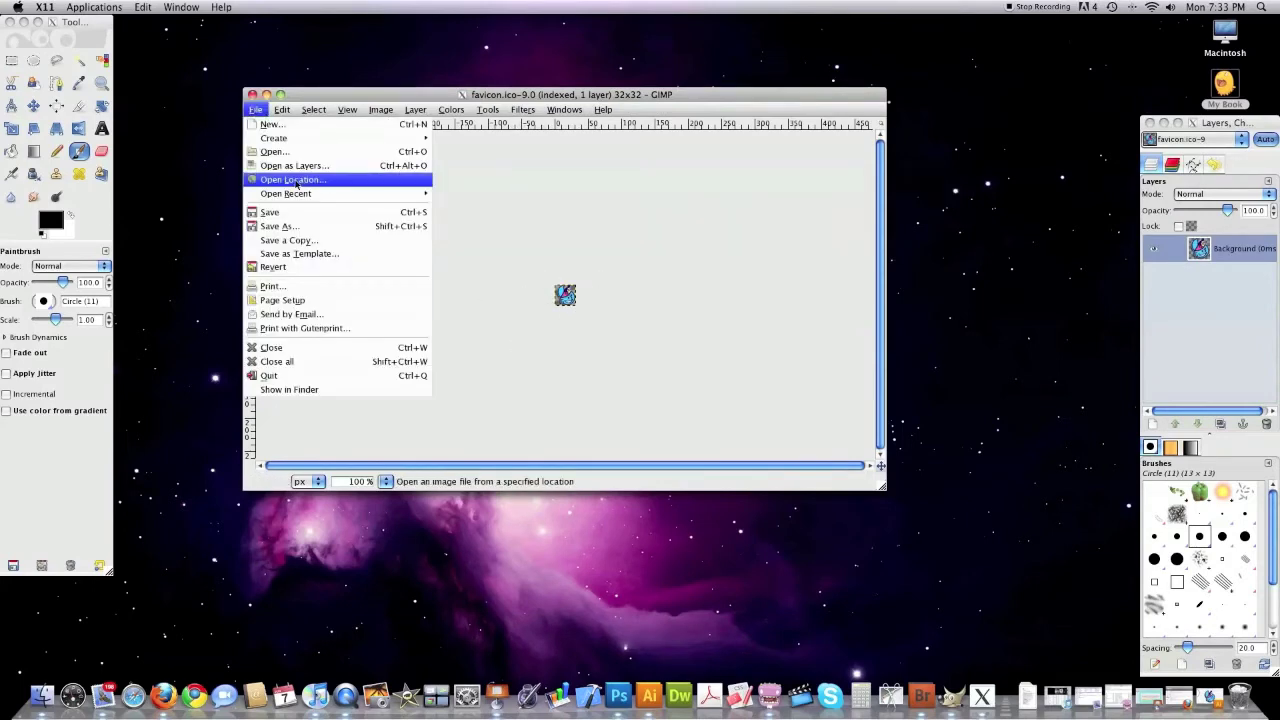
left_click(278, 226)
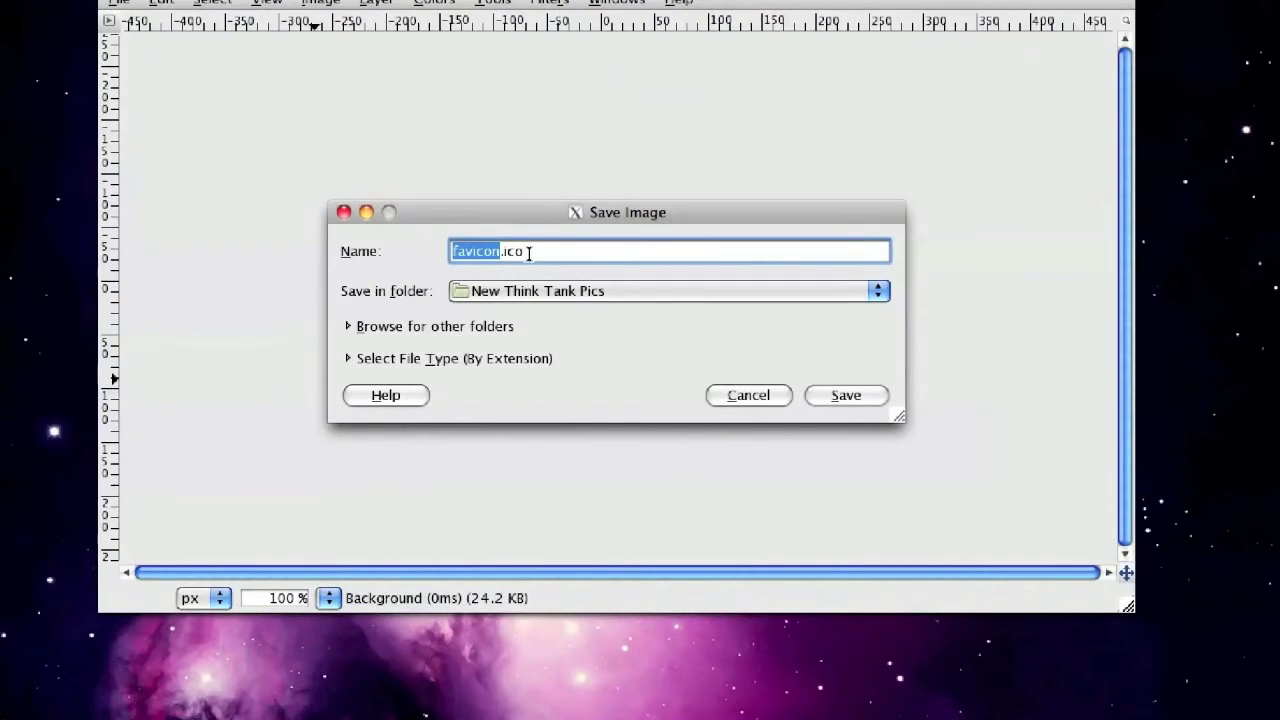
left_click(450, 358)
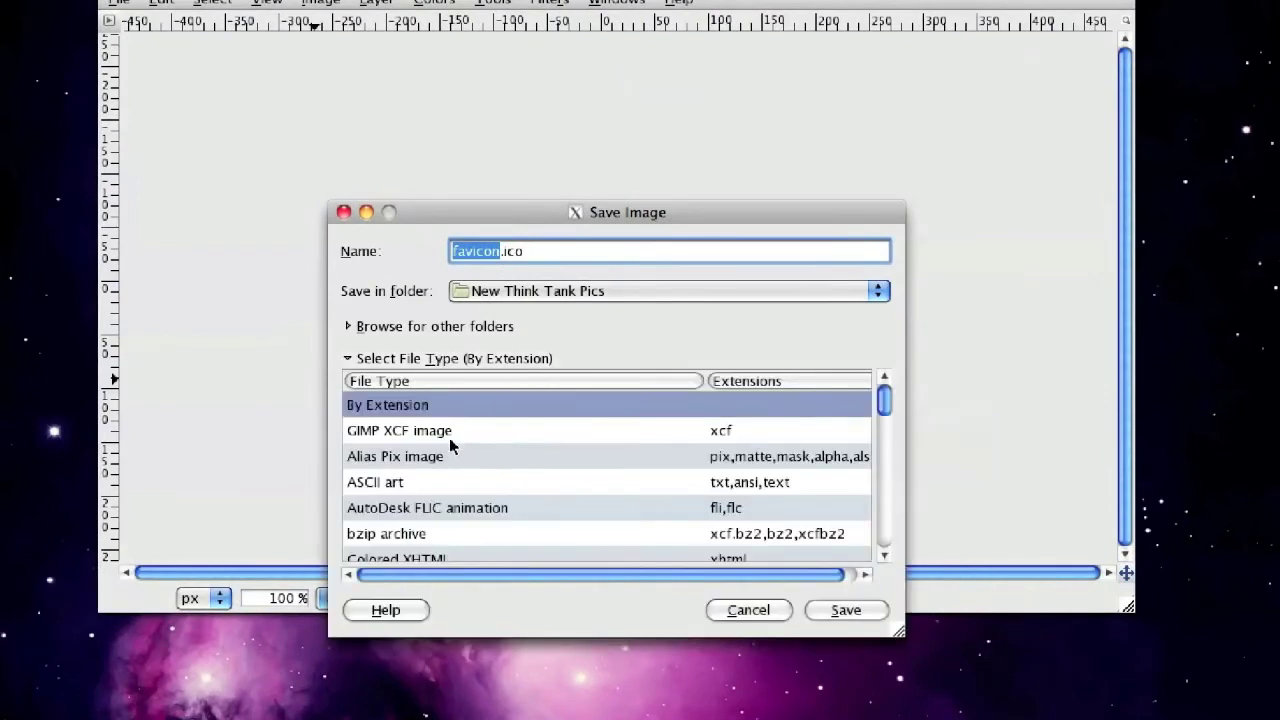
left_click_drag(879, 410, 888, 486)
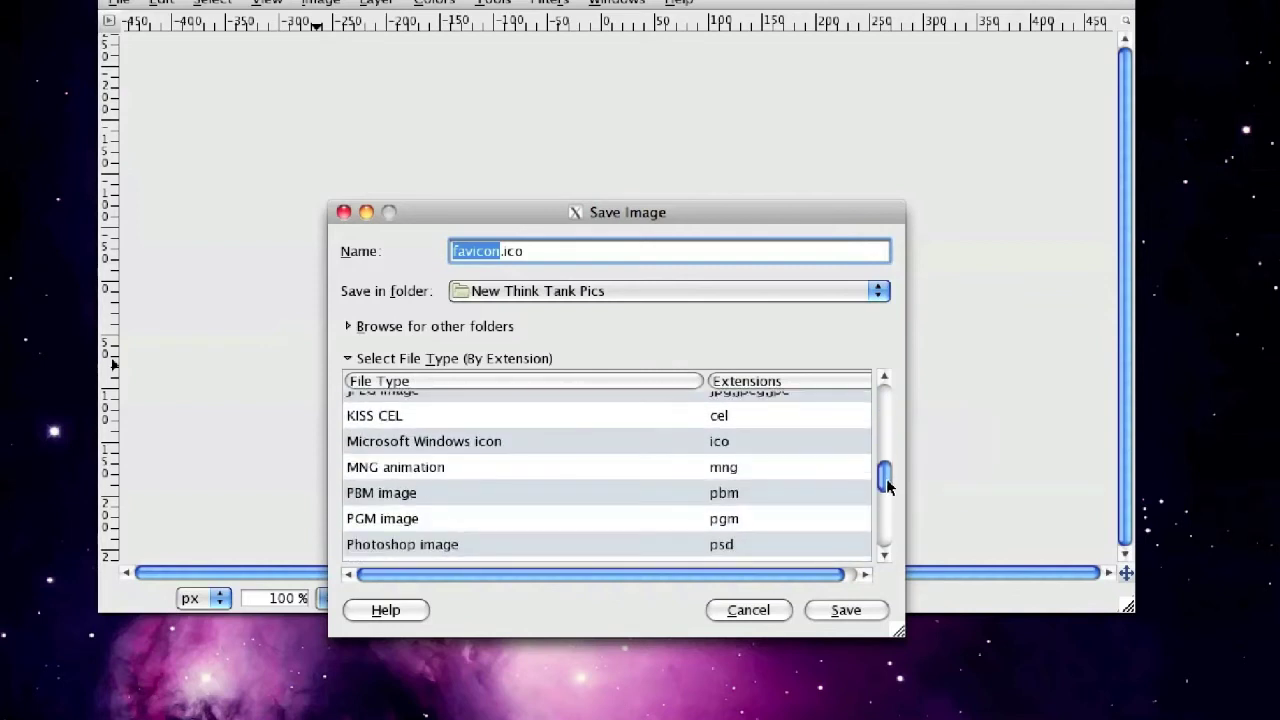
left_click(626, 441)
left_click(758, 610)
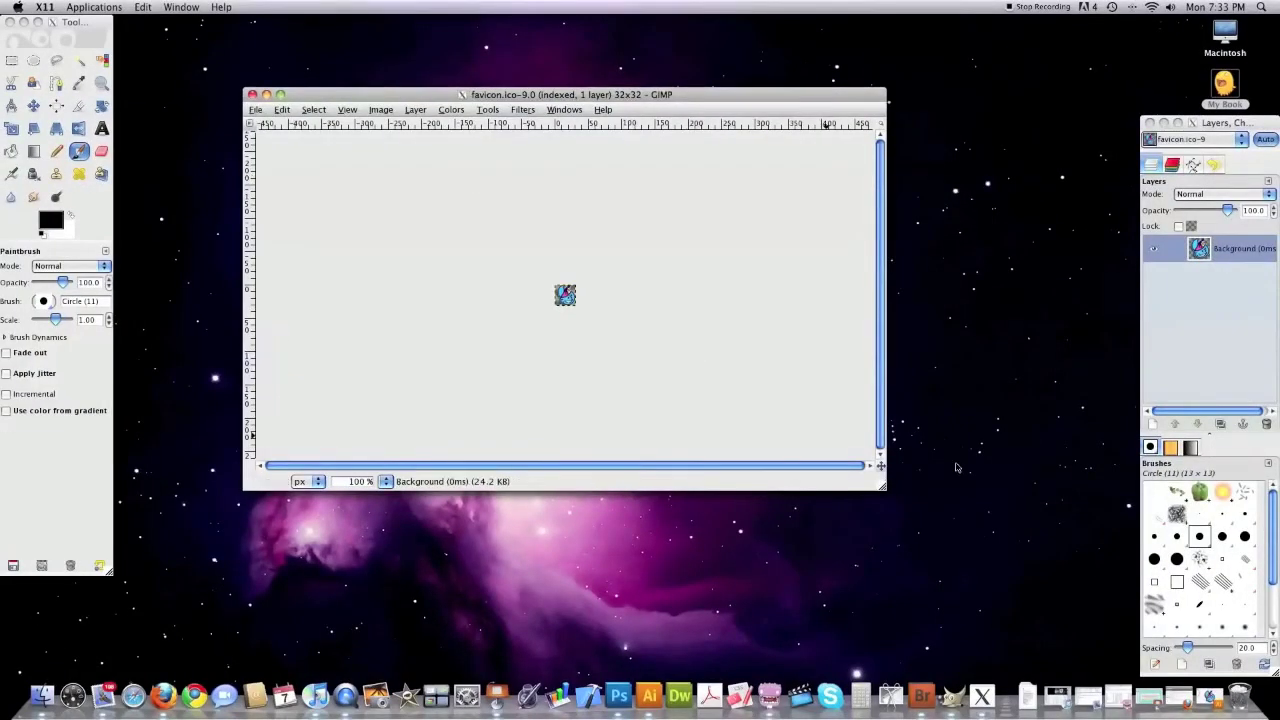
- Minimize FileZilla and the image, tools and layers windows, then show Firefox's Manage Plugins tab
left_click(1111, 698)
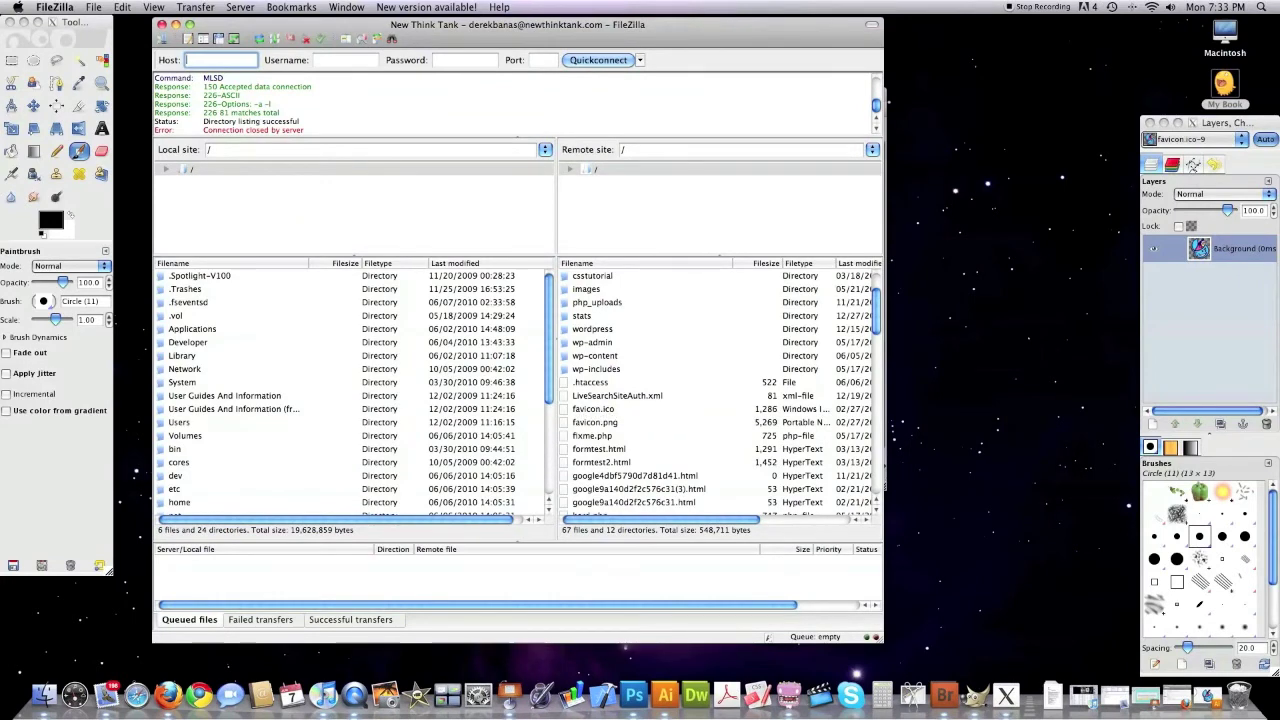
key("super+m")
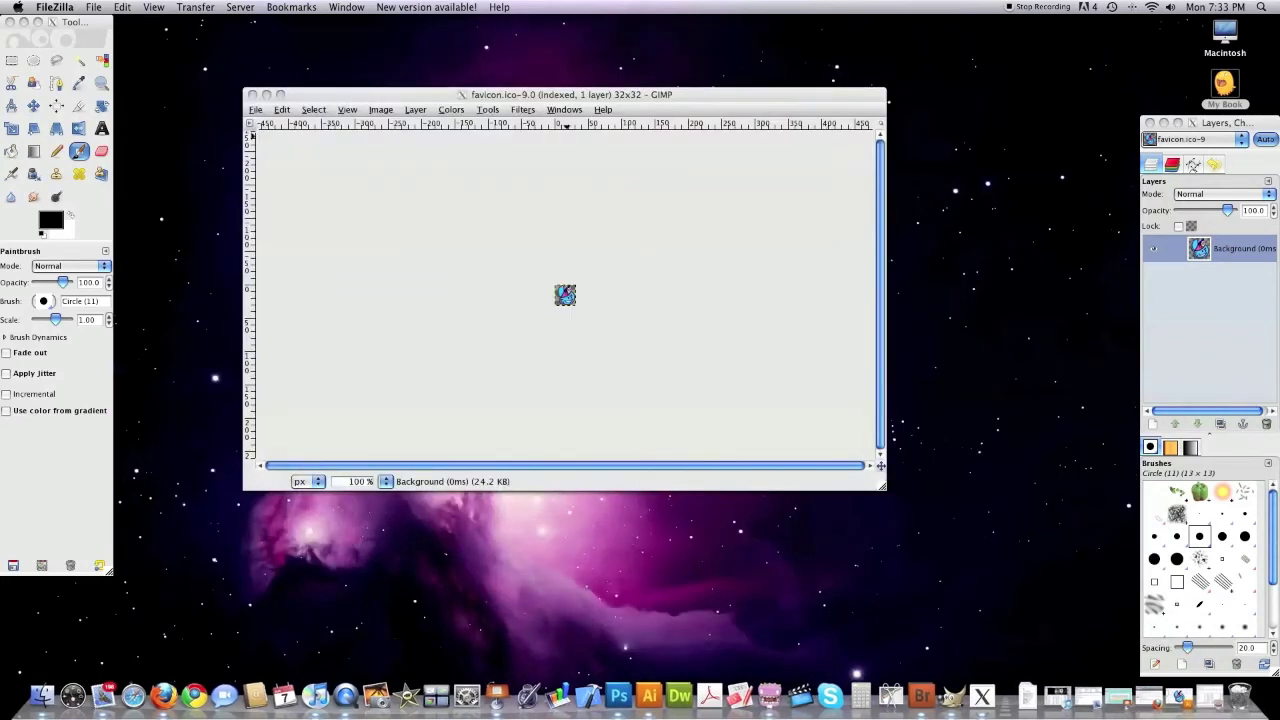
left_click(266, 94)
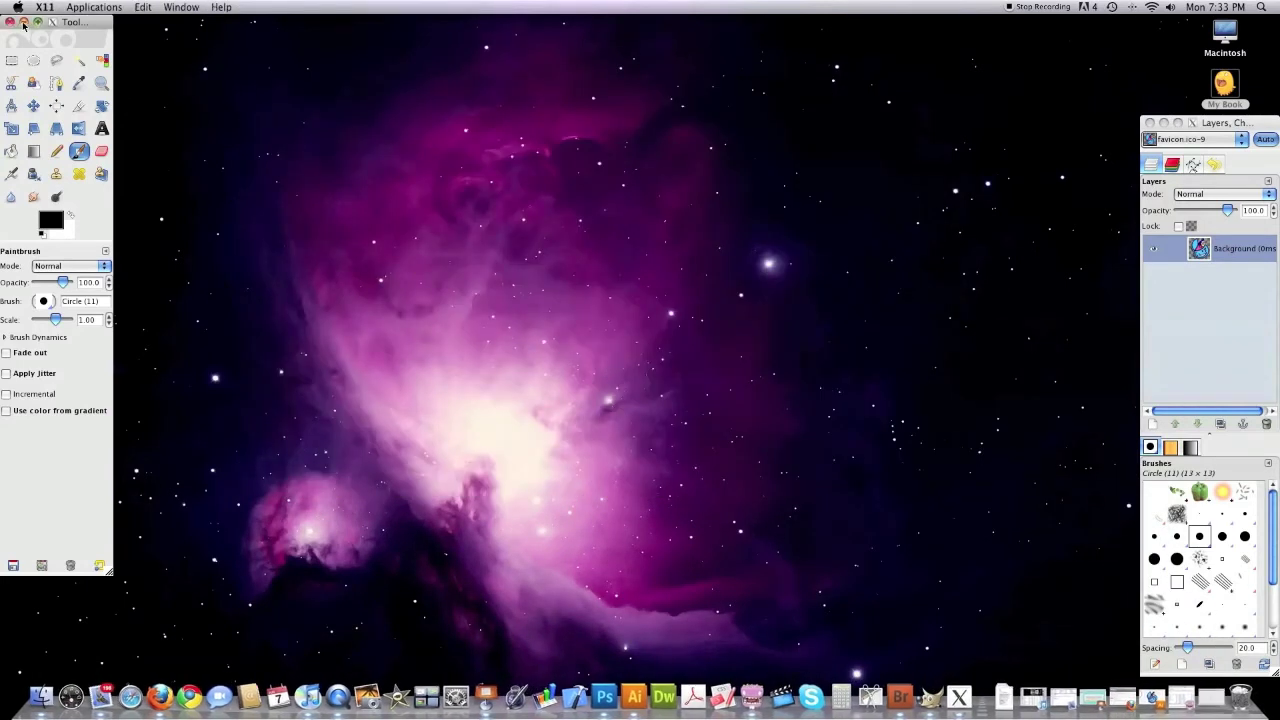
left_click(23, 22)
left_click(1164, 122)
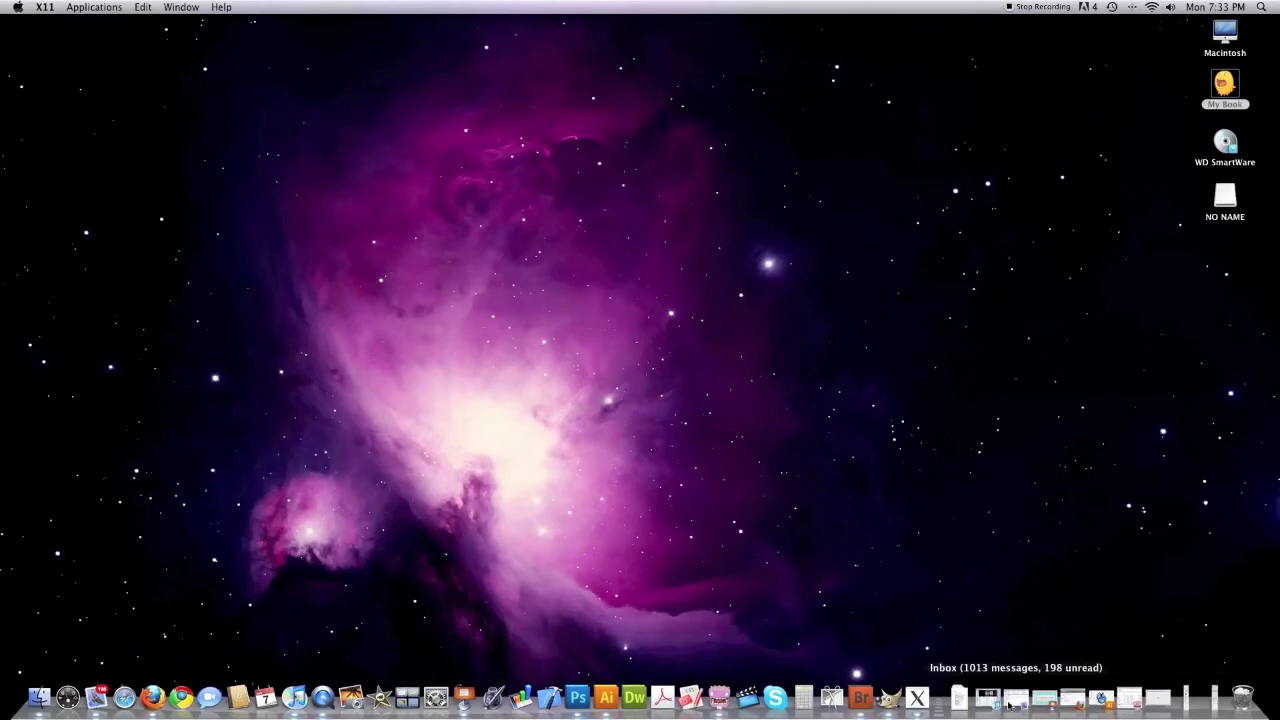
left_click(987, 700)
left_click(232, 122)
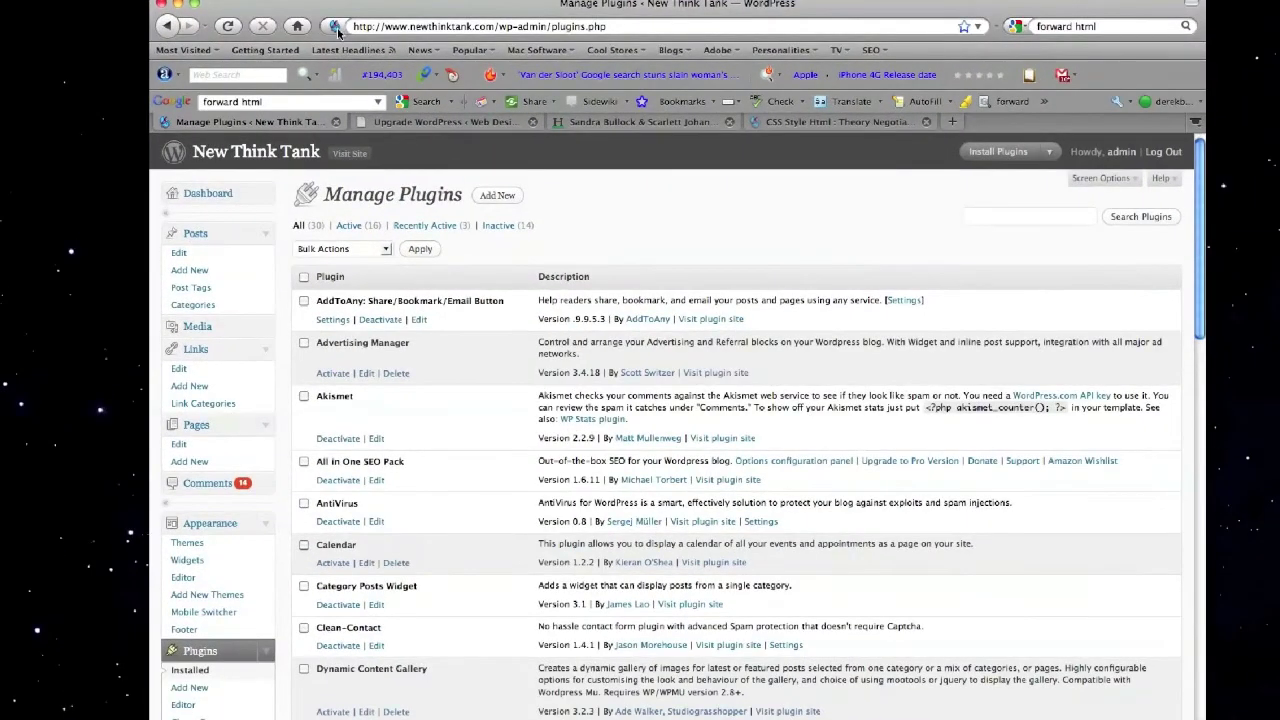
- Open the Blogs folder on Firefox's bookmarks toolbar to list the saved sites
left_click(670, 49)
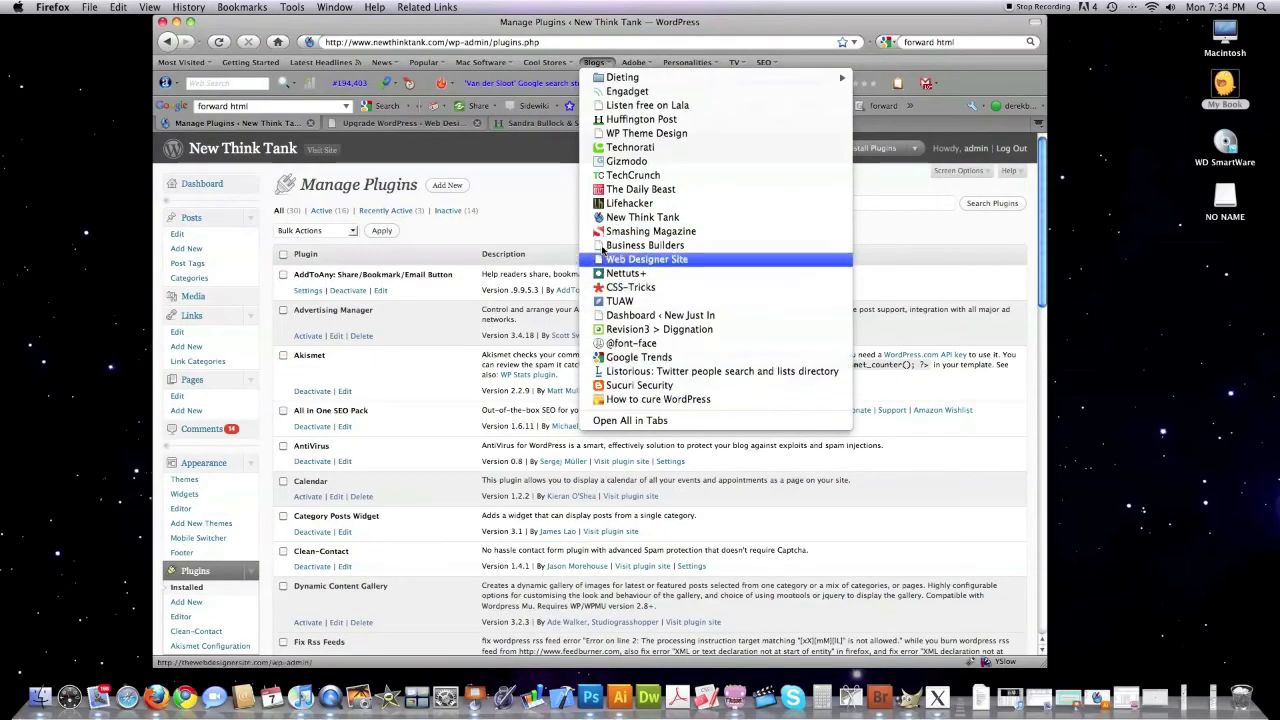